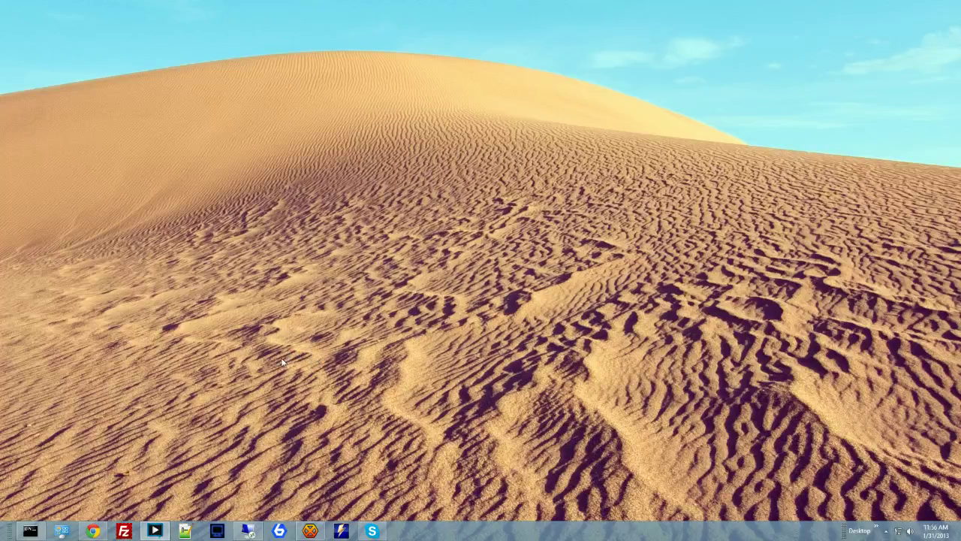
Switch to Chrome and search the web for "feed the beast server listings" in a new tab
left_click(94, 530)
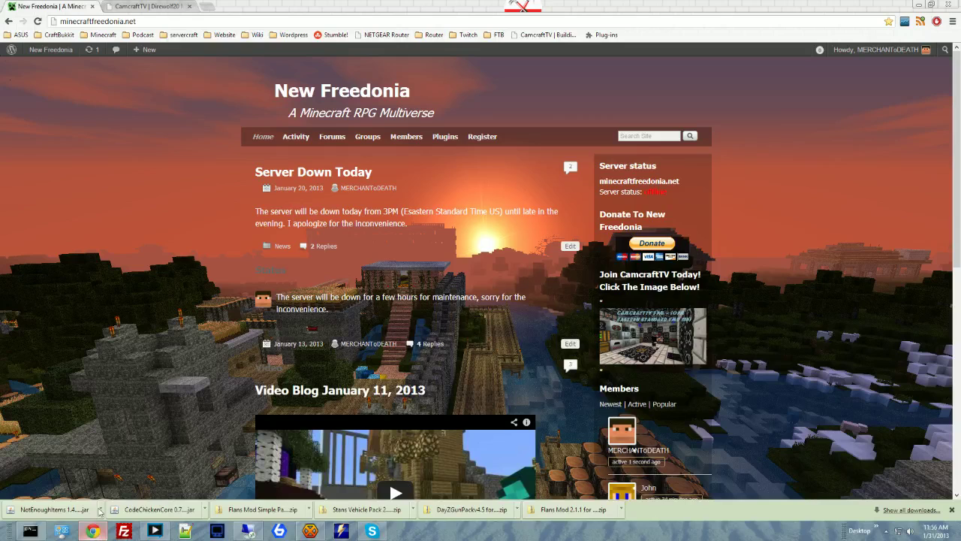
left_click(215, 8)
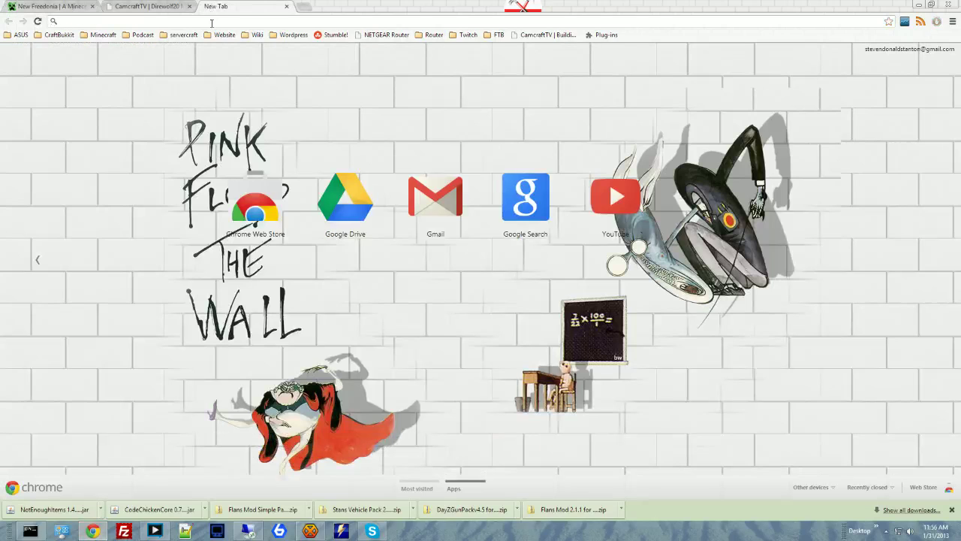
type("feed the ")
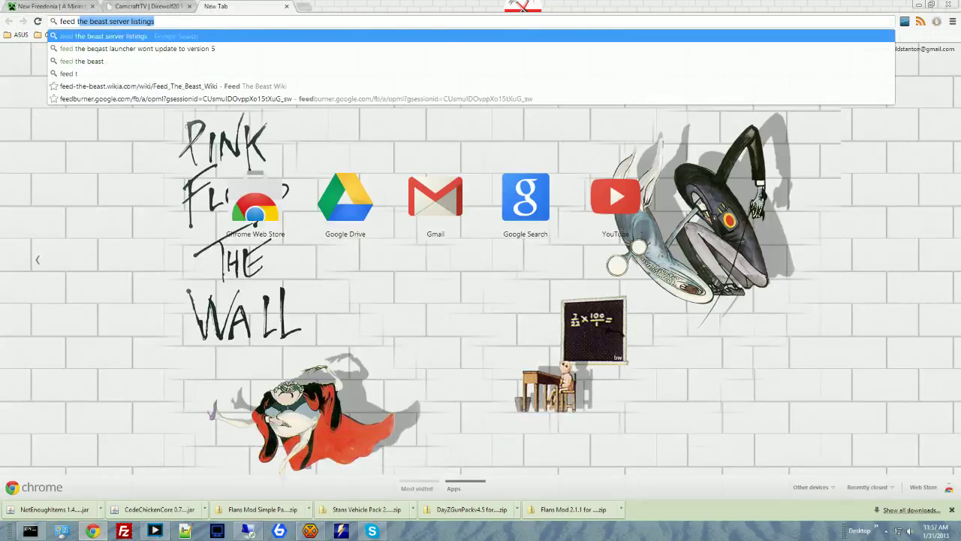
type("beast")
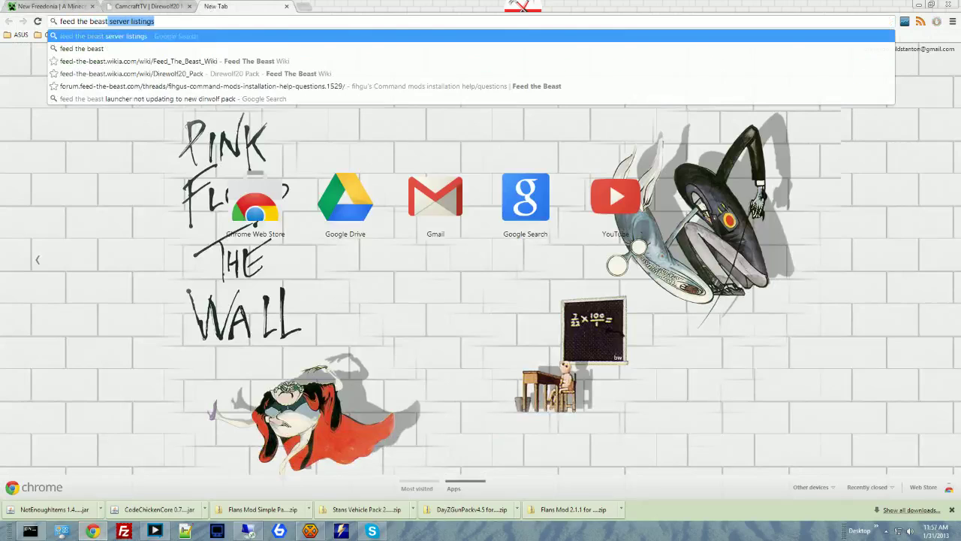
key("Return")
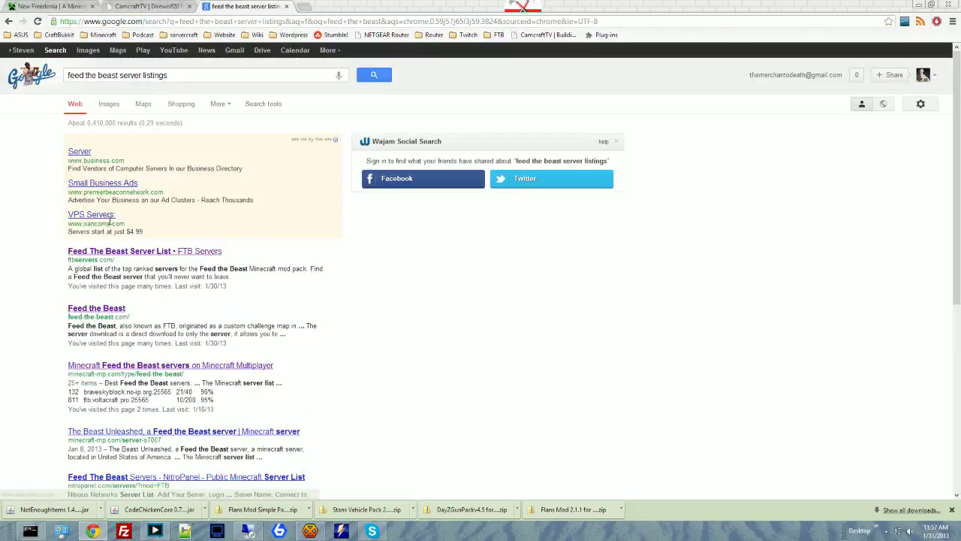
Open the Feed the Beast website from the results, view its Download section, and minimize the browser
left_click(118, 309)
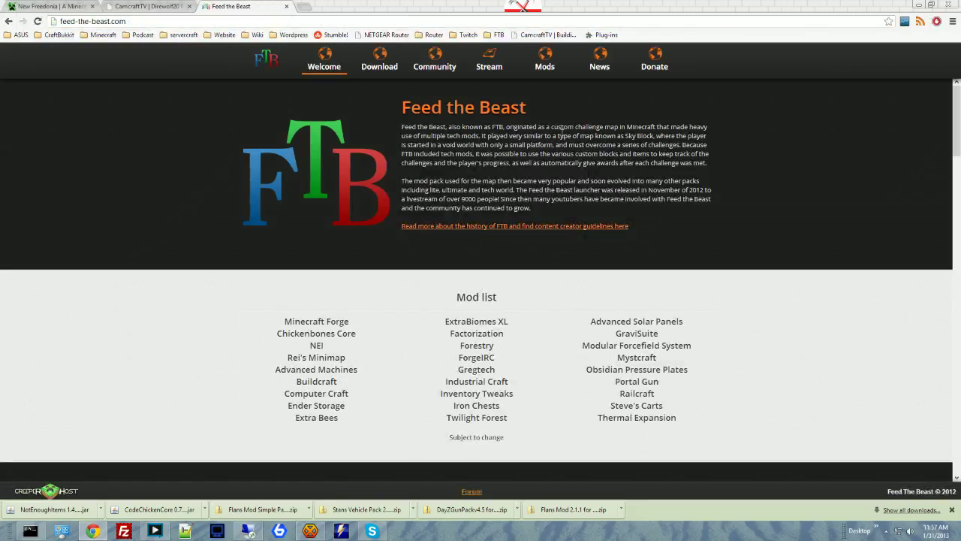
left_click(384, 71)
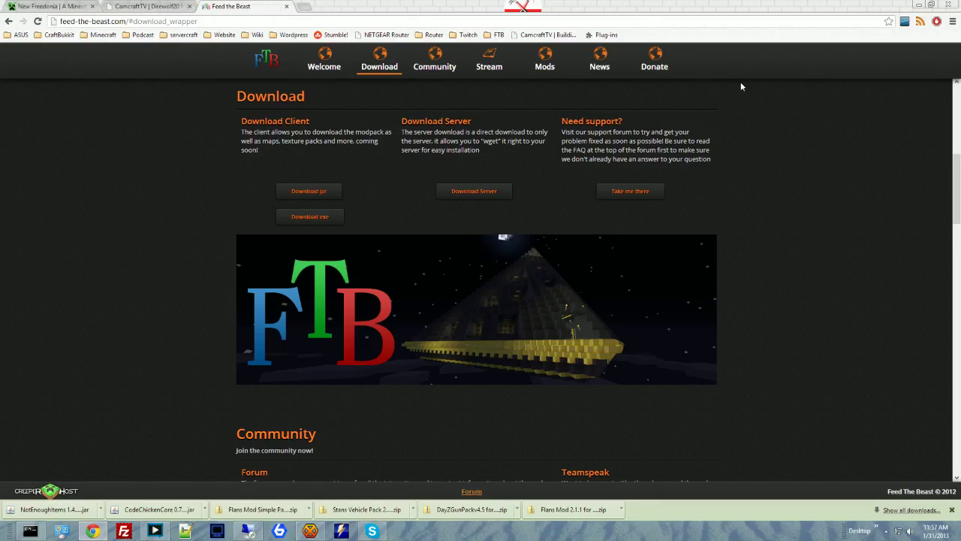
left_click(919, 9)
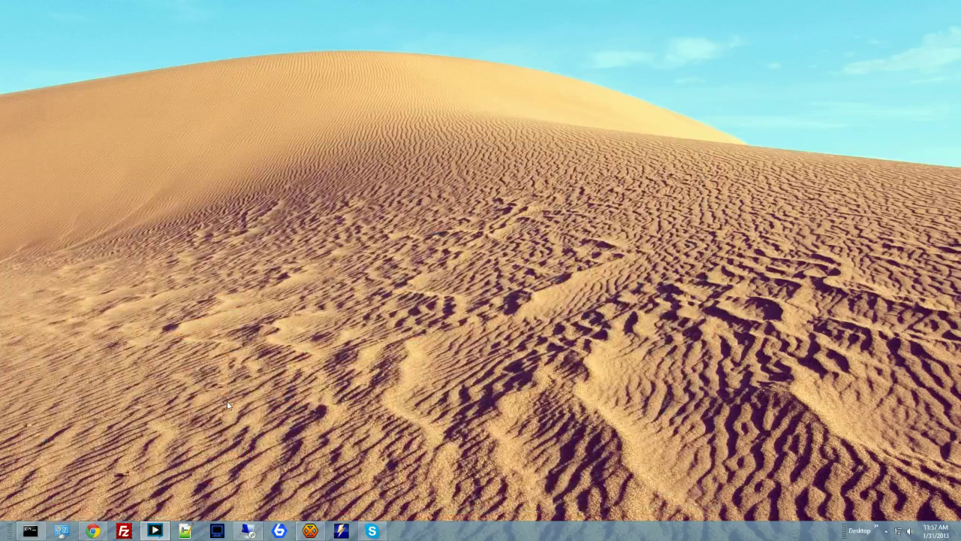
Show the desktop icons and open the FTB Launcher with the Direwolf20 Pack's version list expanded
right_click(235, 374)
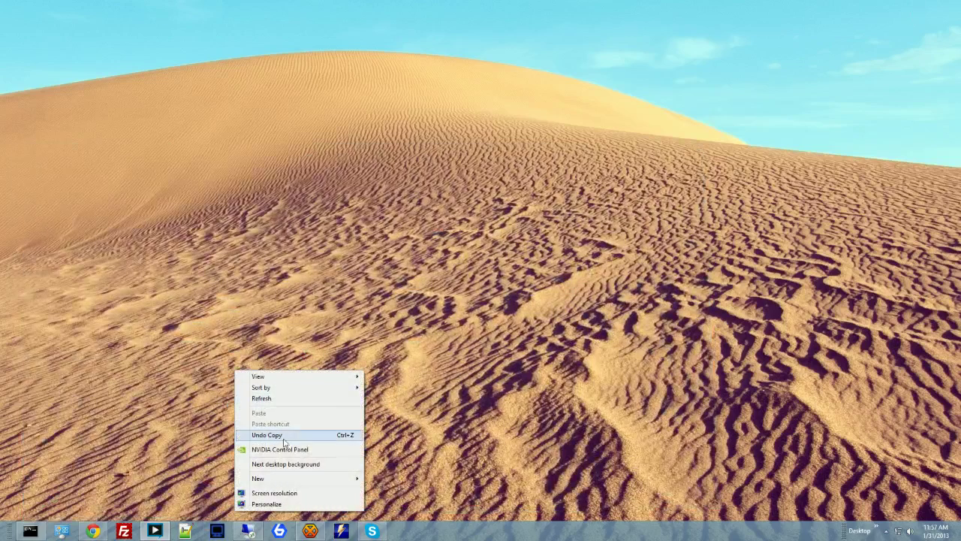
mouse_move(264, 378)
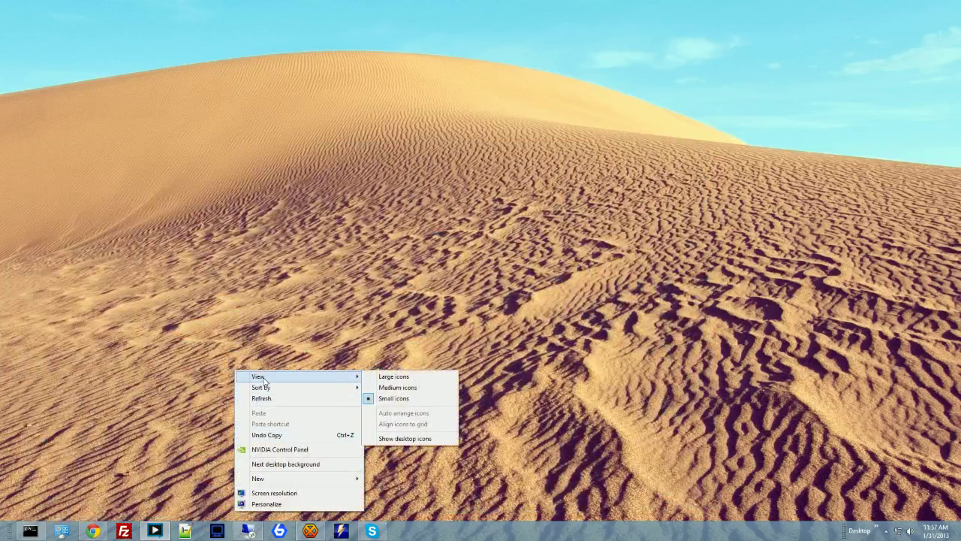
left_click(400, 440)
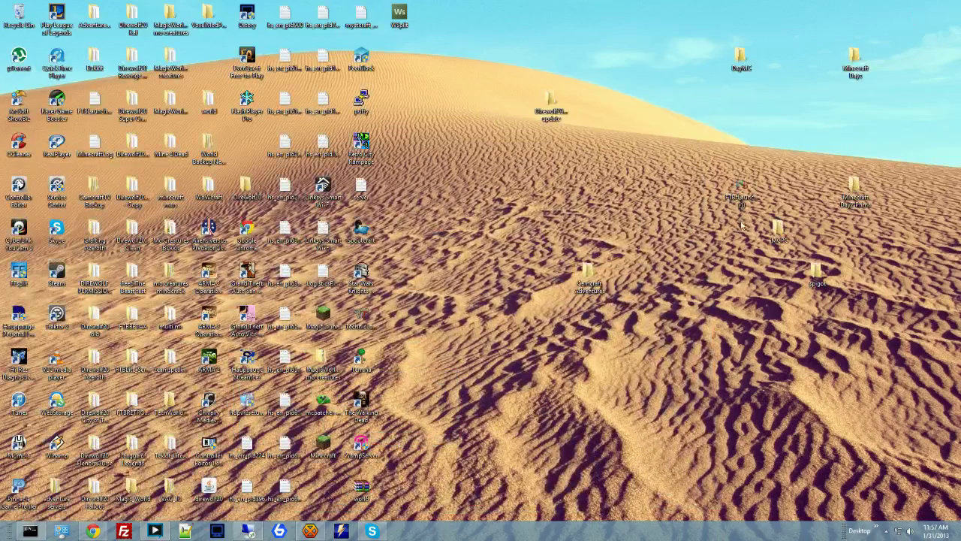
double_click(740, 192)
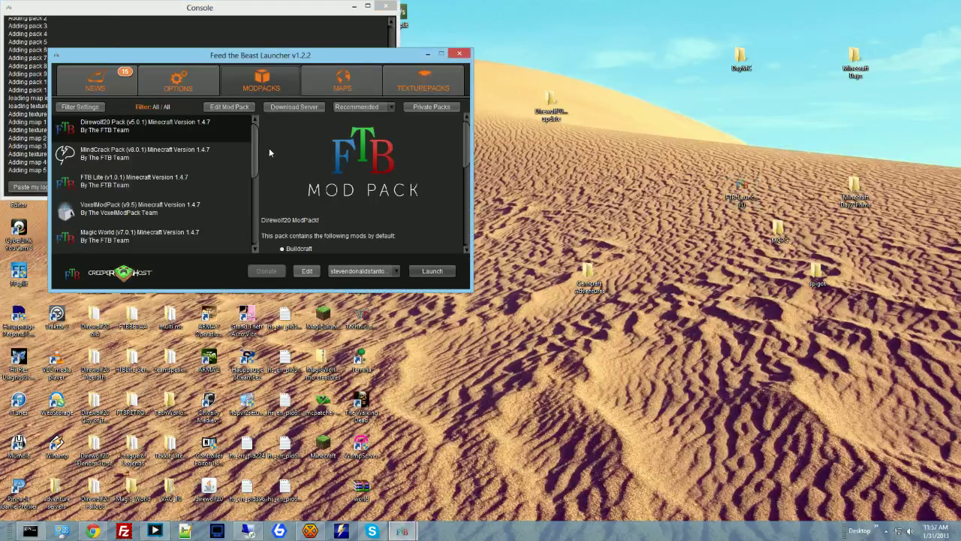
left_click(390, 107)
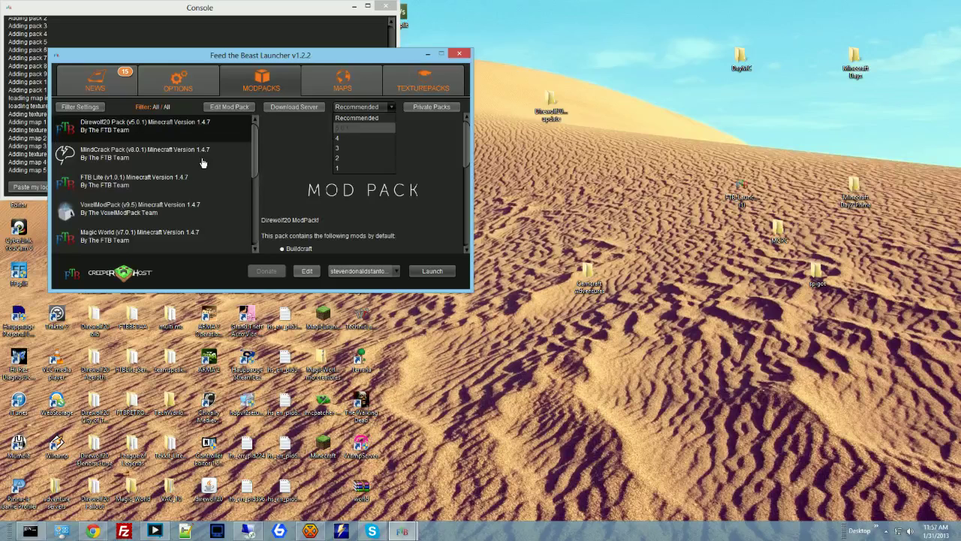
Open the AppData Roaming folder by searching Windows for %appdata%
mouse_move(958, 4)
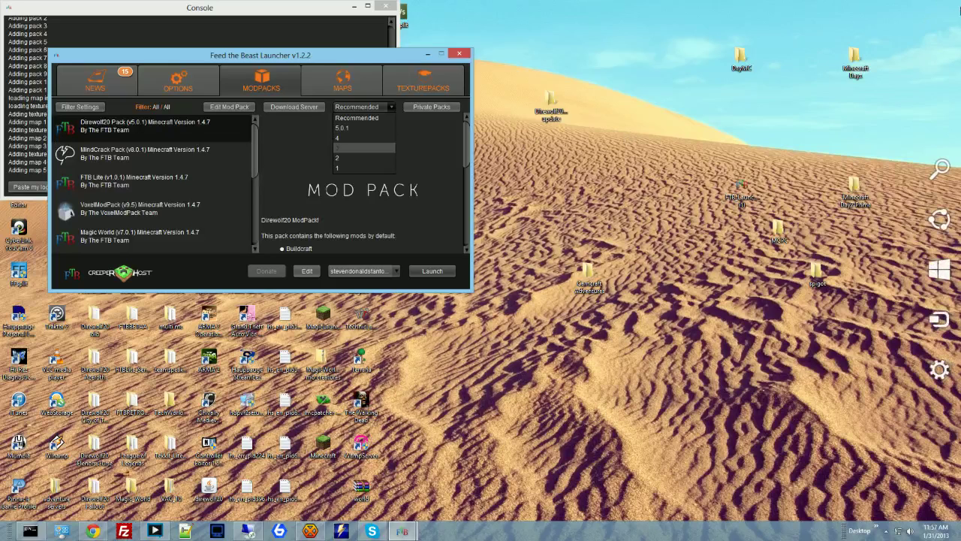
left_click(939, 172)
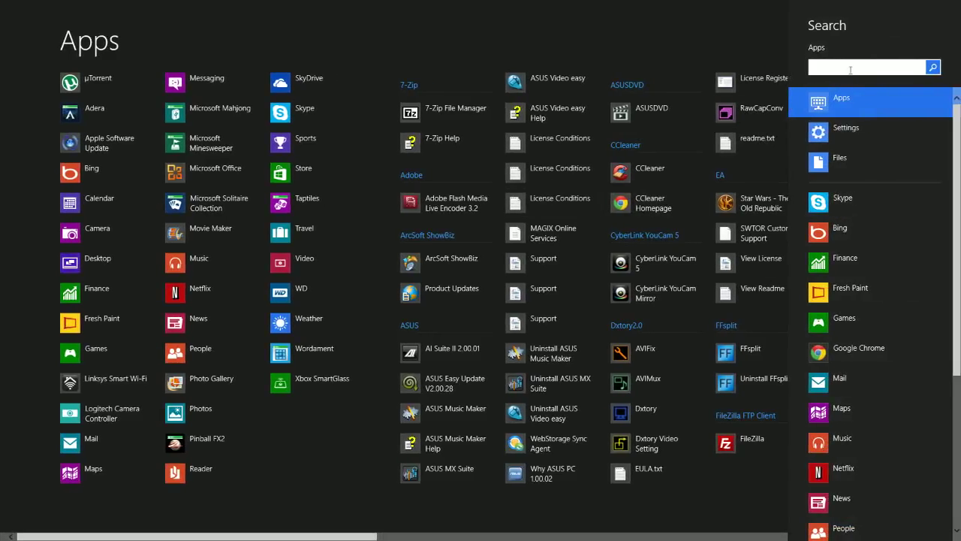
type("%")
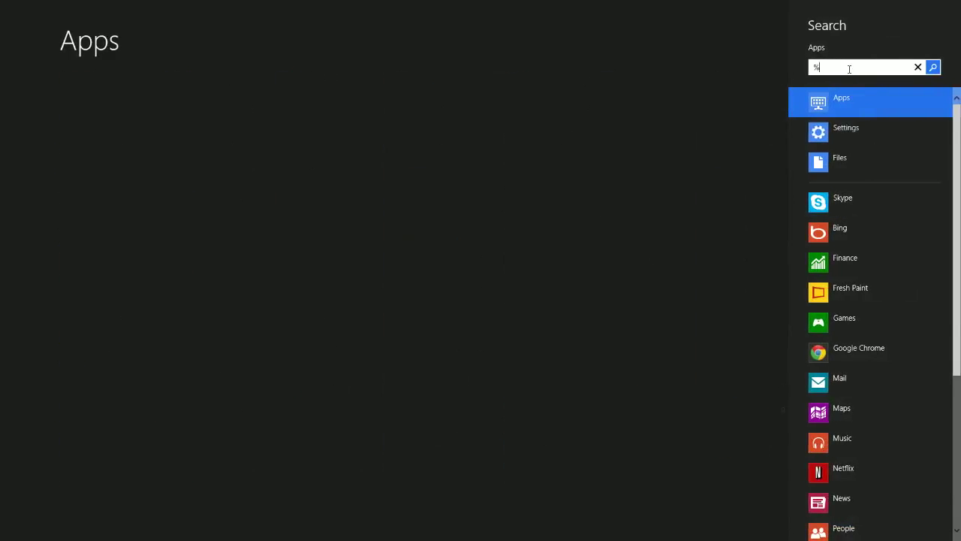
type("appdata")
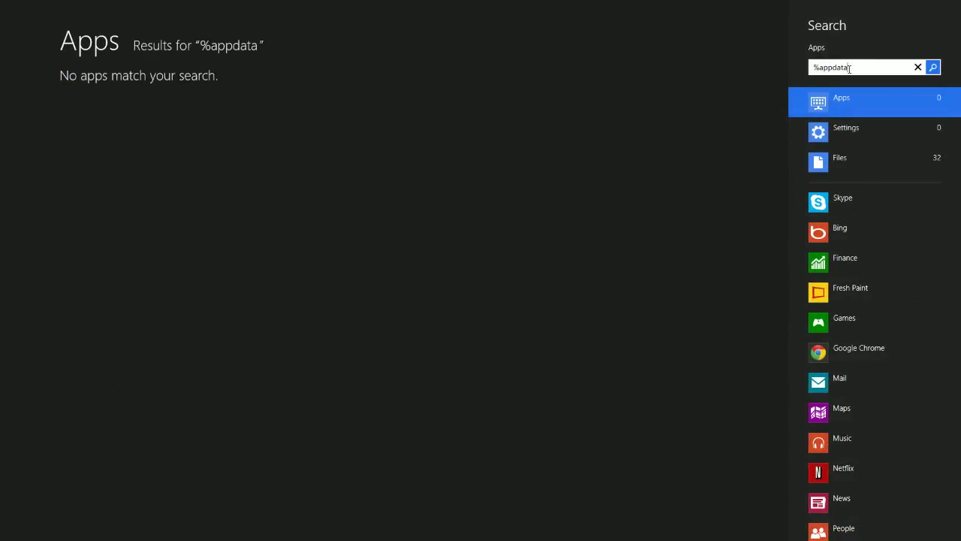
type("%")
key("Return")
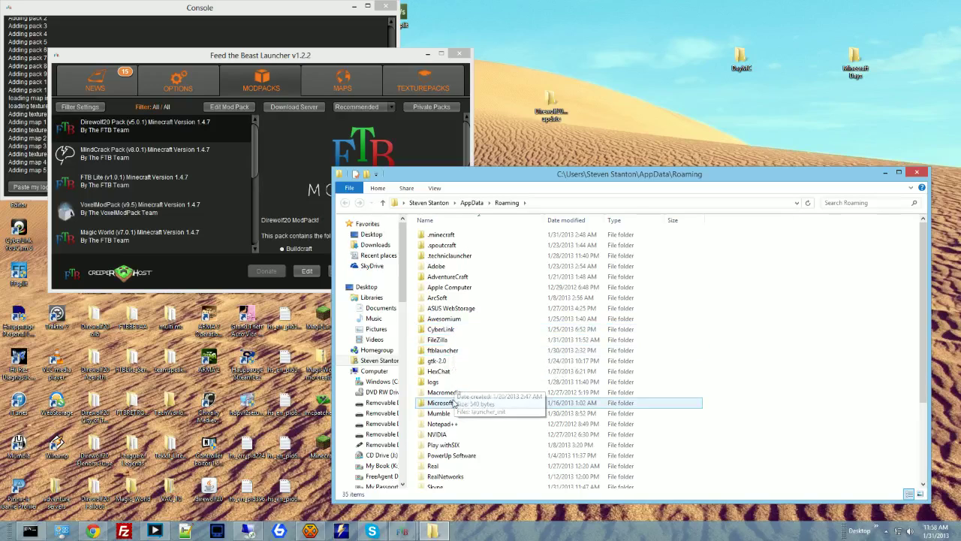
Locate the ftblauncher folder in Roaming, select it, and close the folder window
scroll(455, 404, "down", 4)
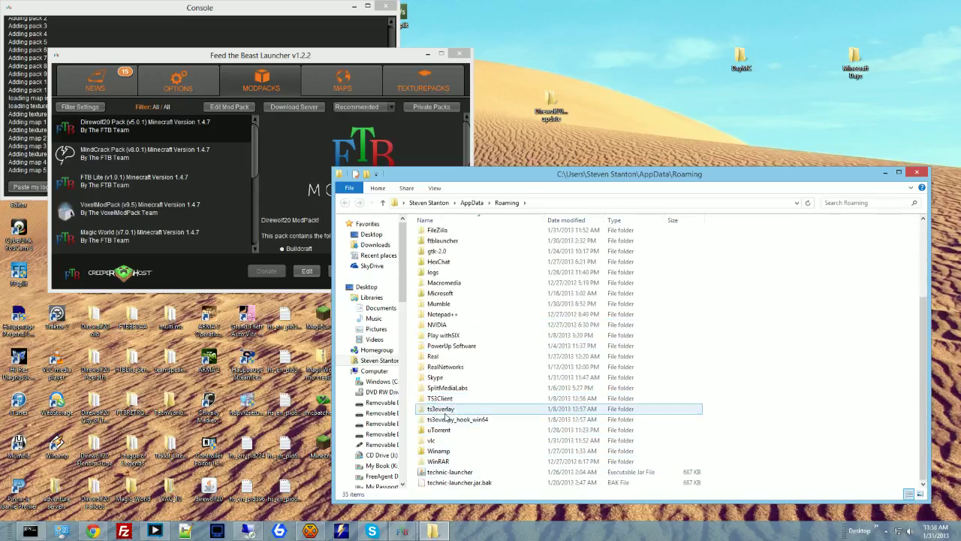
scroll(443, 381, "up", 3)
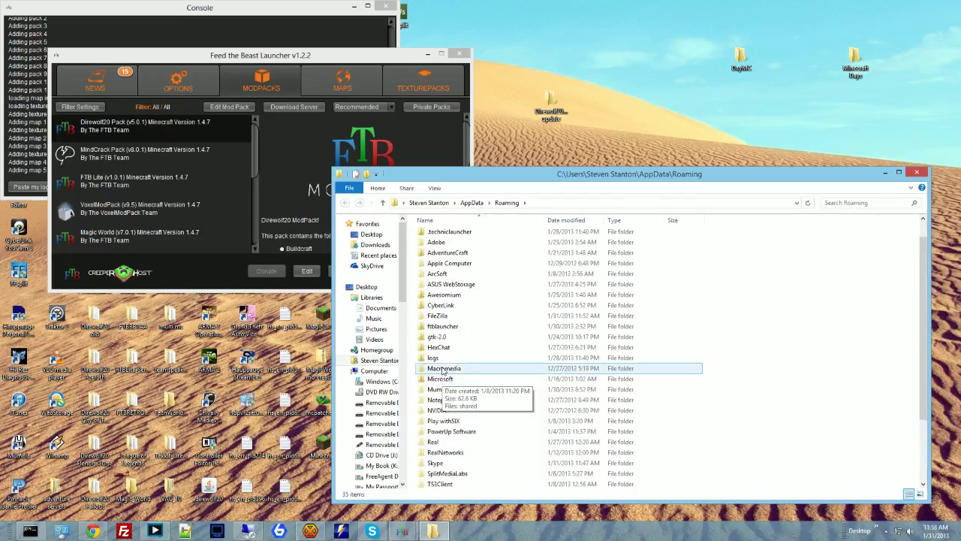
scroll(449, 285, "up", 1)
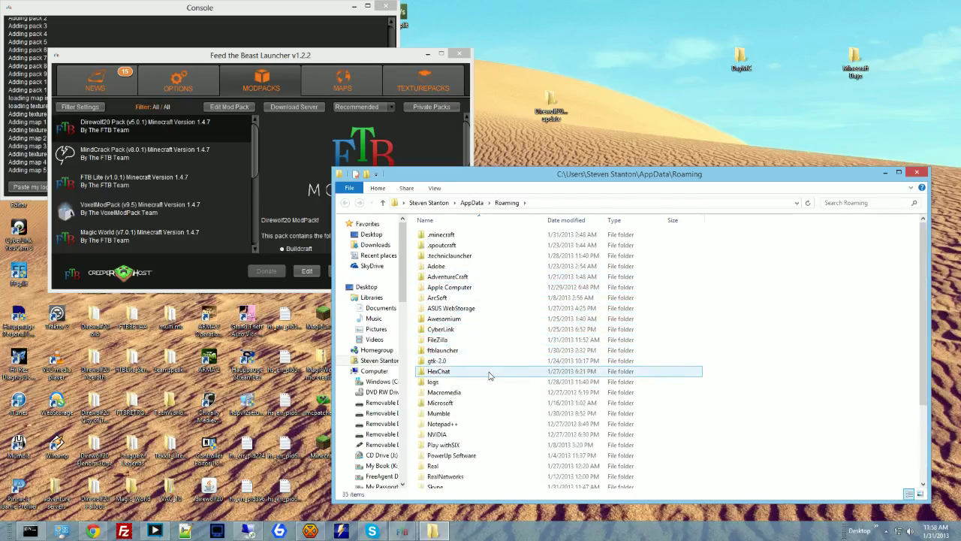
scroll(488, 375, "down", 1)
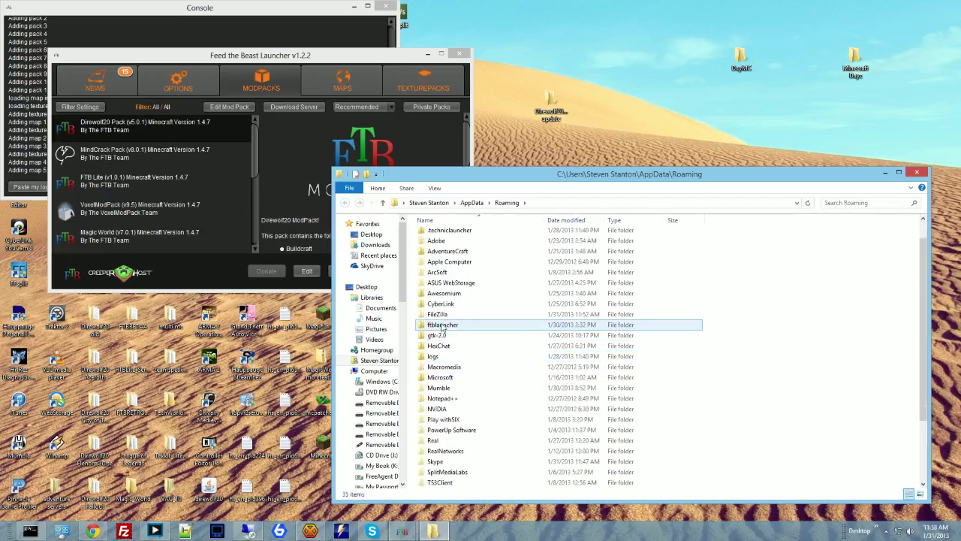
left_click(518, 326)
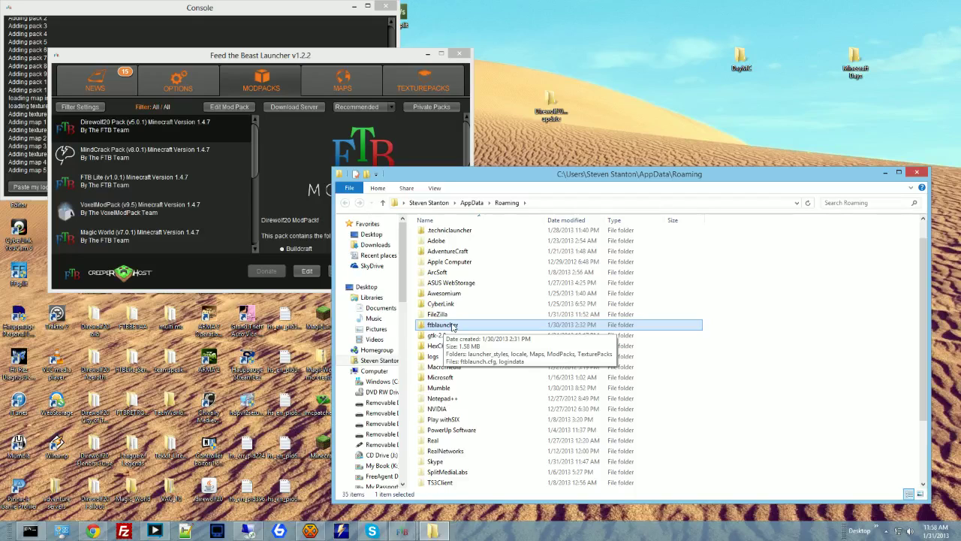
left_click(916, 172)
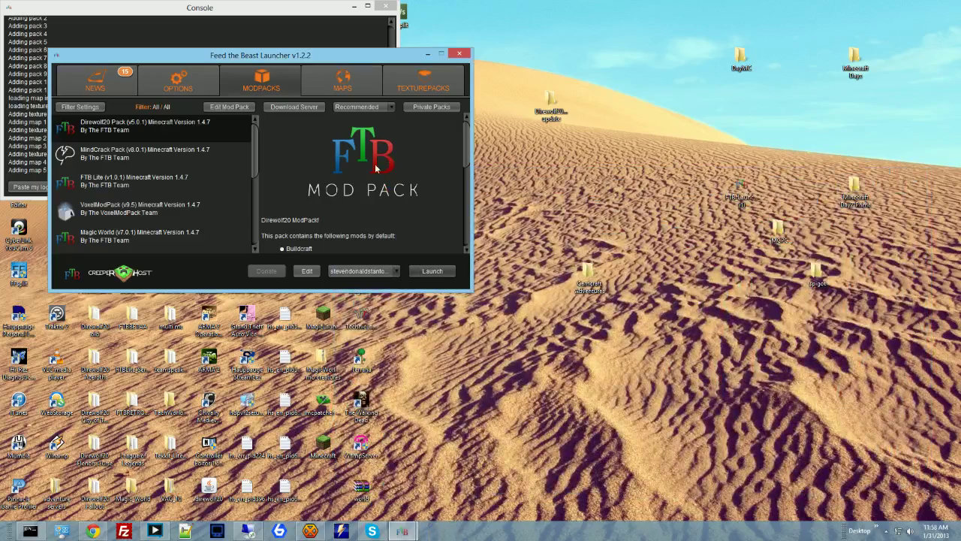
Check the Direwolf20 Pack's version list, keep Recommended, and open the pack's Mod Pack Editor
left_click(387, 107)
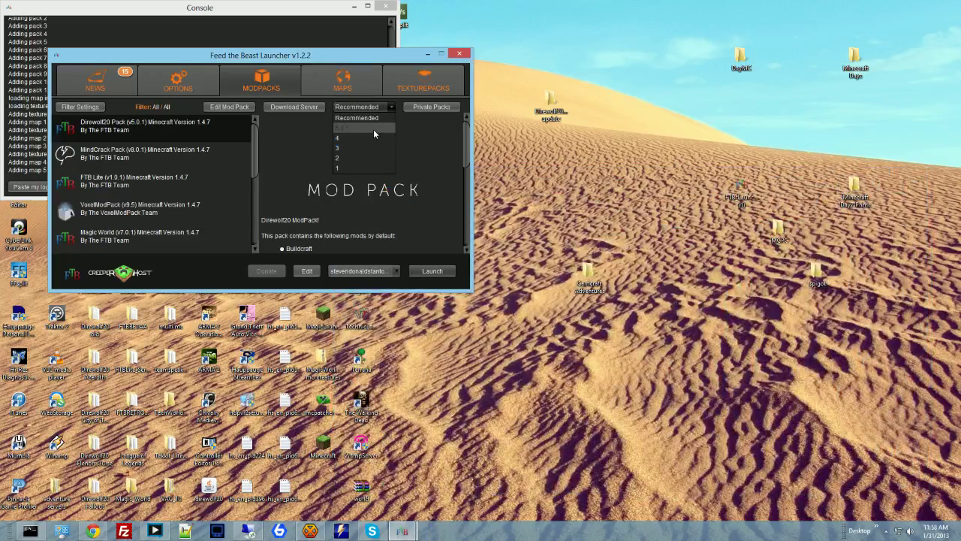
left_click(424, 163)
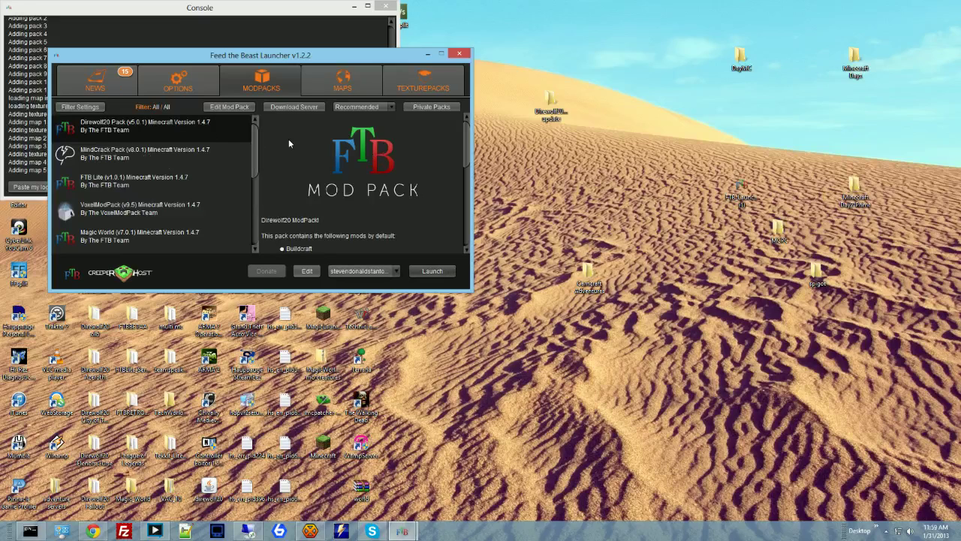
left_click(229, 108)
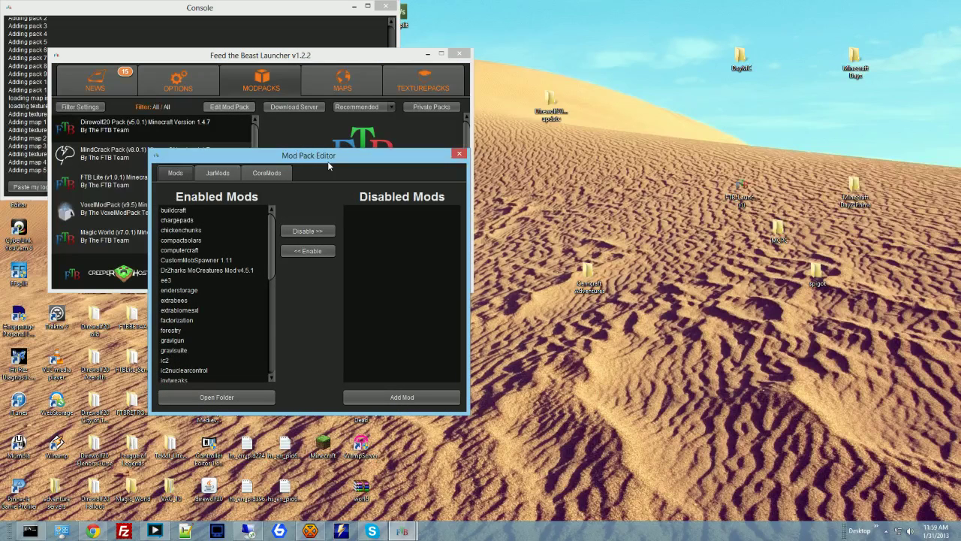
Switch to Chrome and search the web for "mo creatures" in a new tab
left_click(92, 531)
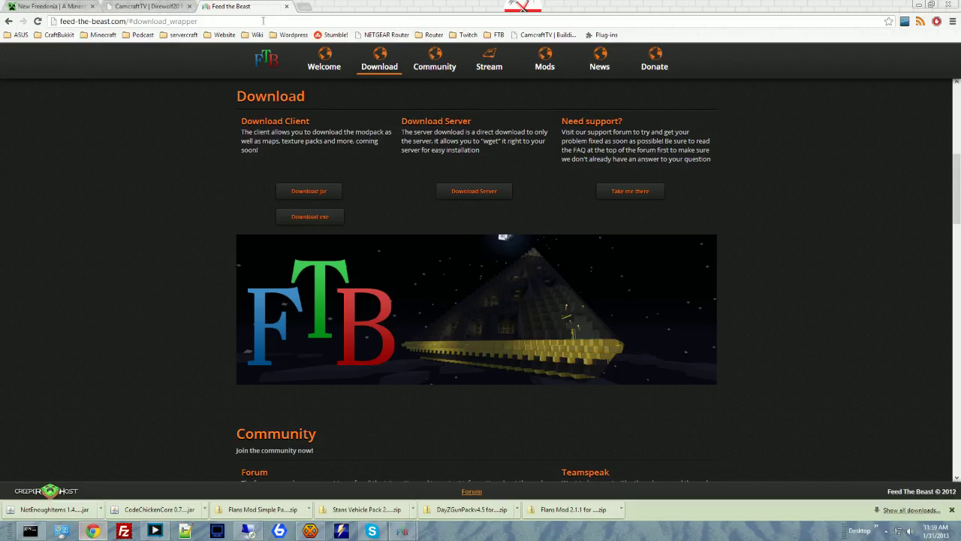
left_click(302, 7)
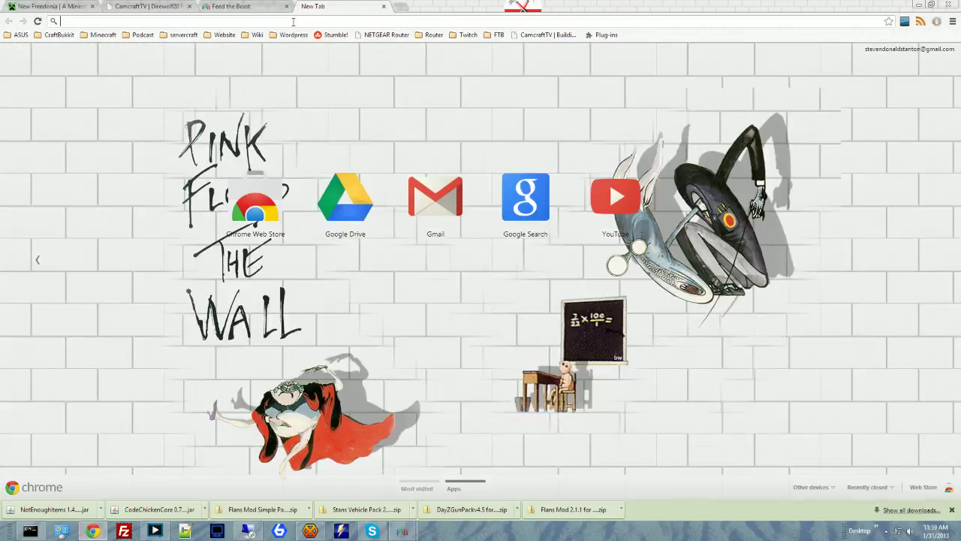
type("mo cre")
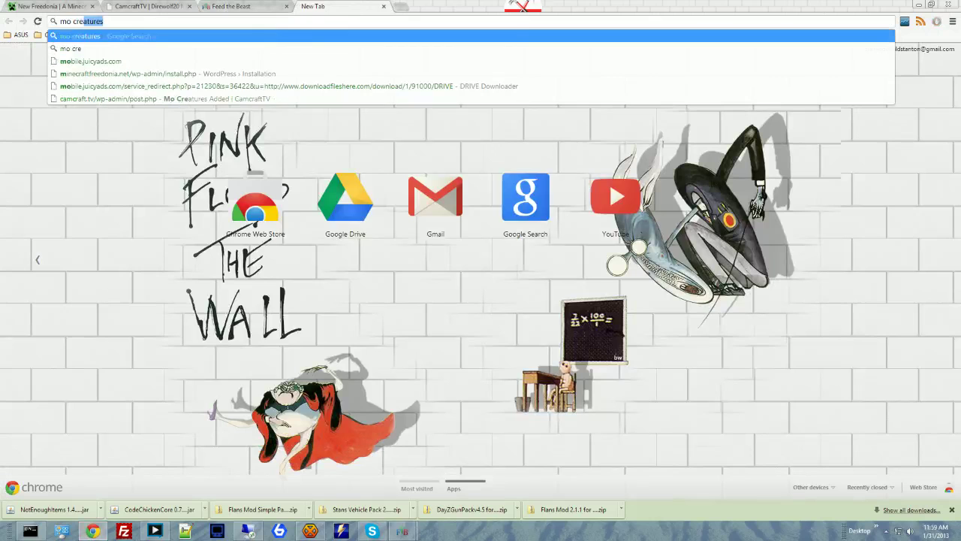
type("atures")
key("Return")
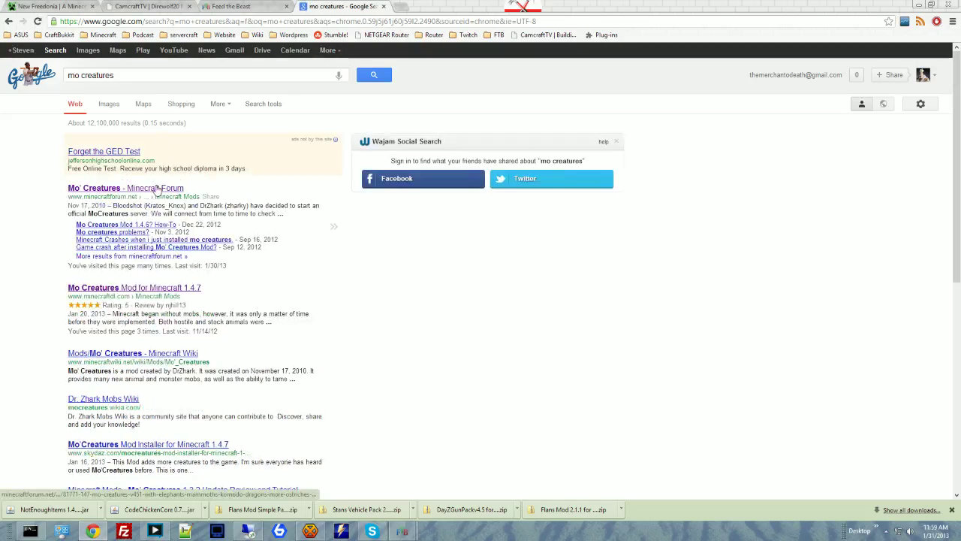
Open the Minecraft Forum topic for Mo' Creatures and find its mod download and other needed files
left_click(185, 188)
scroll(757, 161, "down", 2)
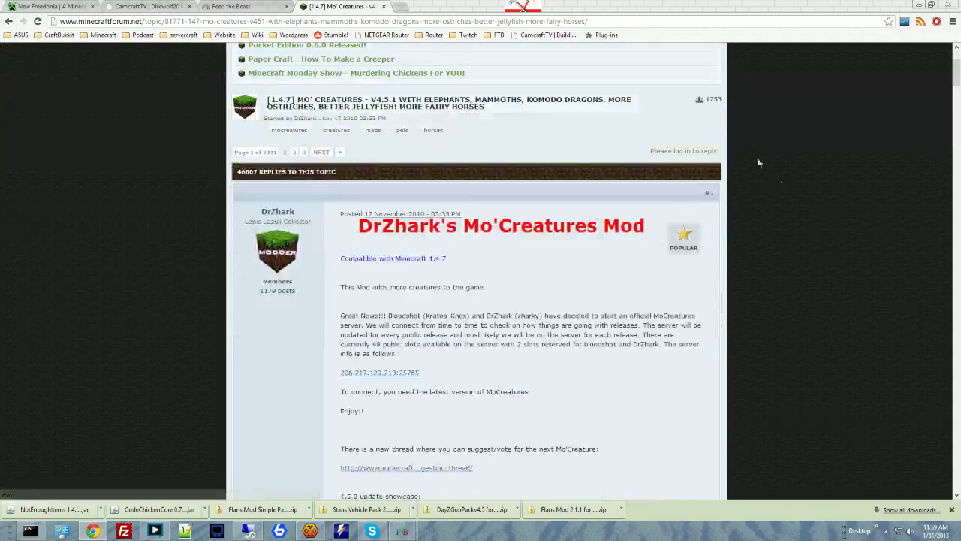
scroll(789, 244, "down", 4)
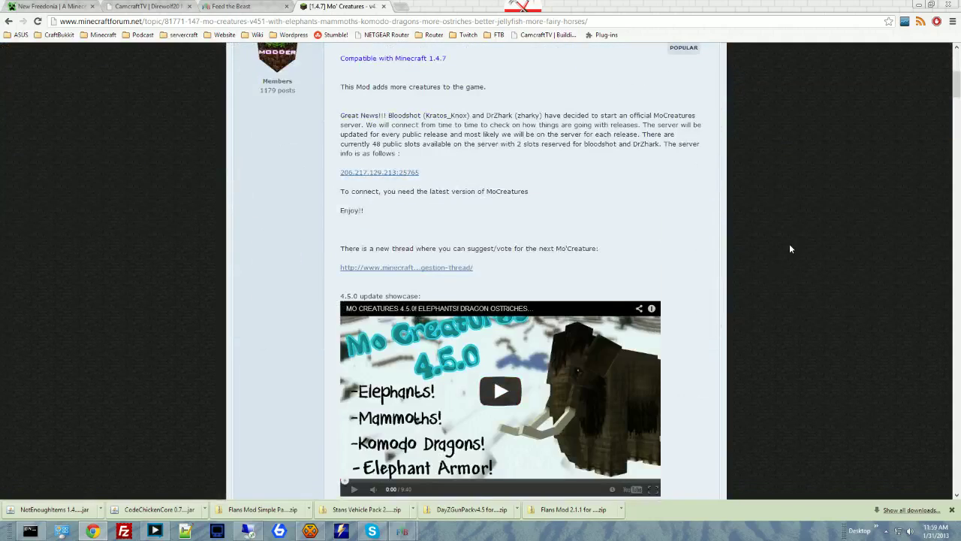
scroll(789, 243, "down", 2)
scroll(789, 244, "down", 10)
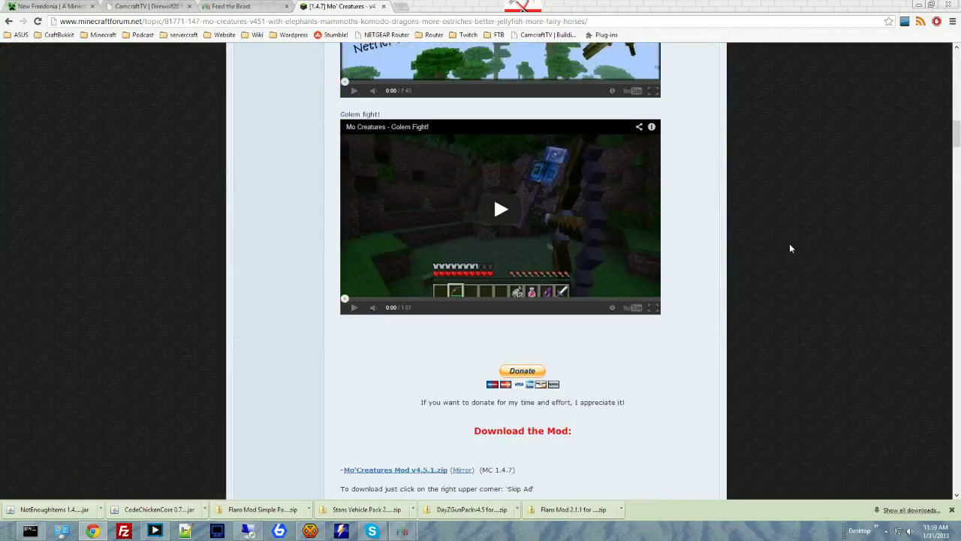
scroll(763, 277, "down", 1)
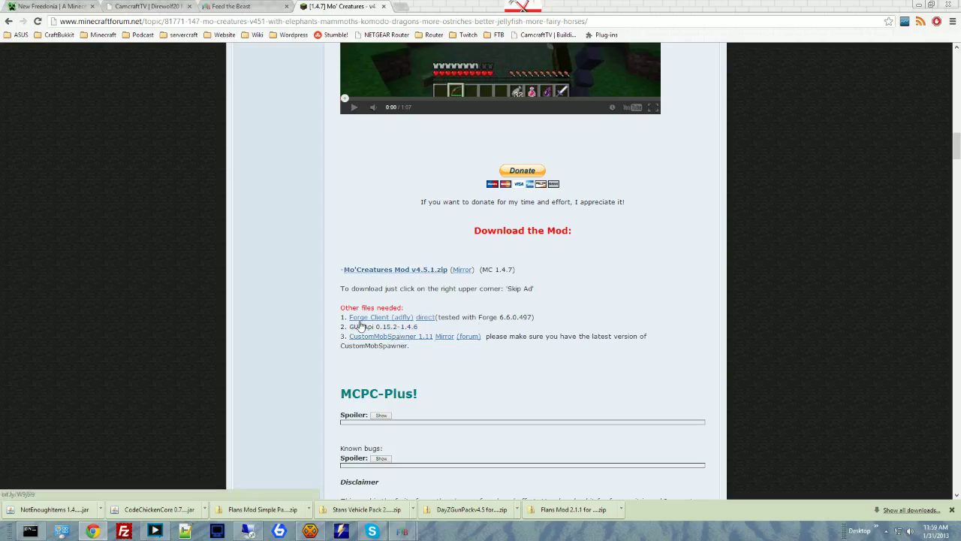
Open the MediaFire download page for Mo'Creatures Mod v4.5.1.zip, skipping the ad, and dismiss the browser's downloads bar
left_click(387, 270)
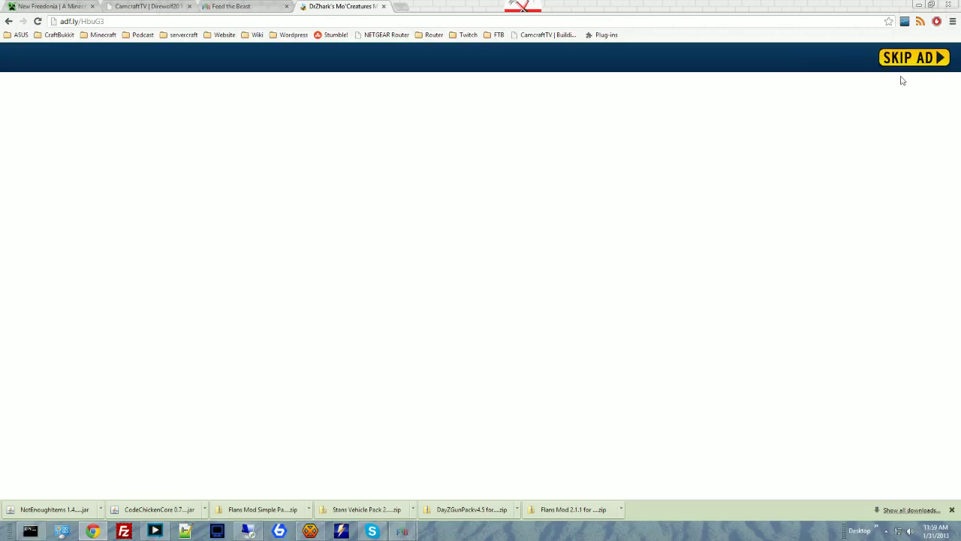
left_click(905, 63)
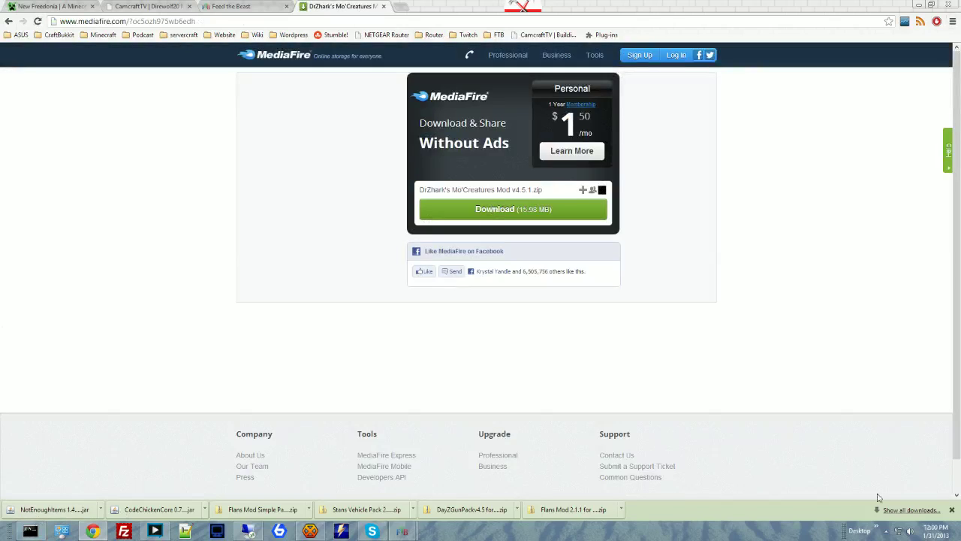
left_click(951, 510)
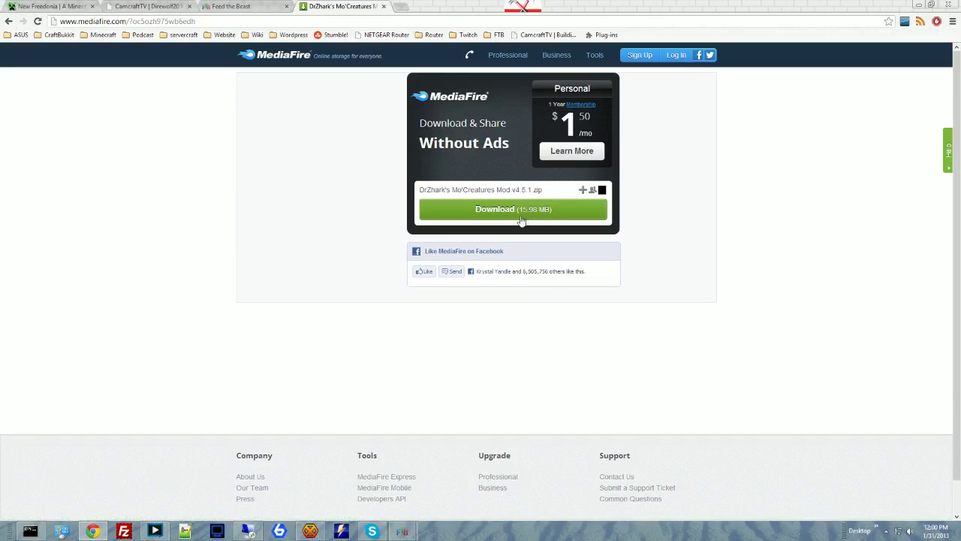
Close the MediaFire page, leave a blank new tab open, and minimize the browser to return to the Mod Pack Editor
left_click(384, 7)
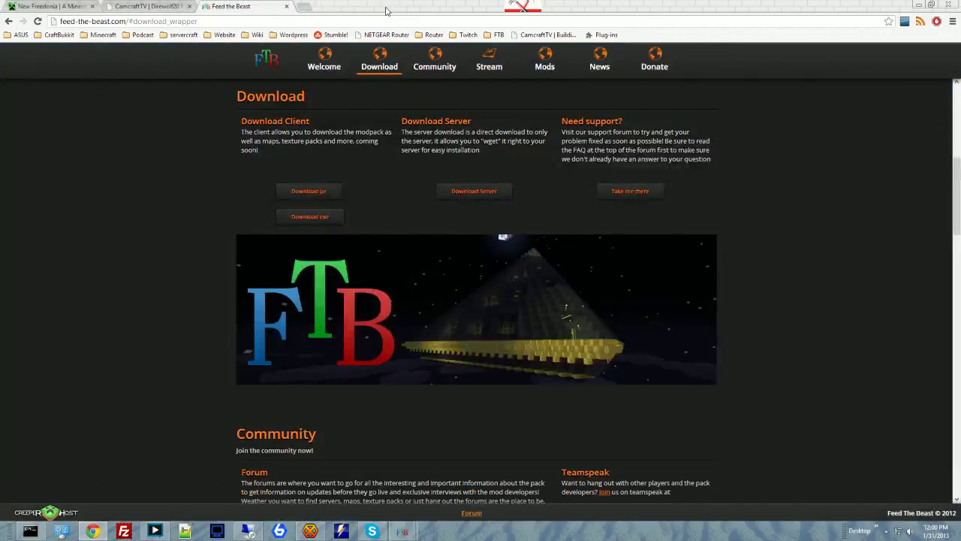
left_click(304, 6)
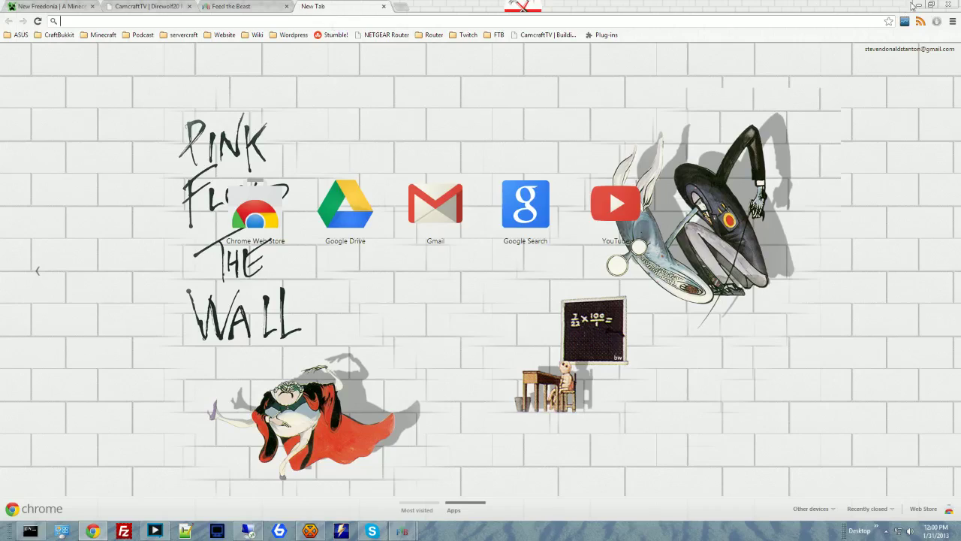
left_click(919, 6)
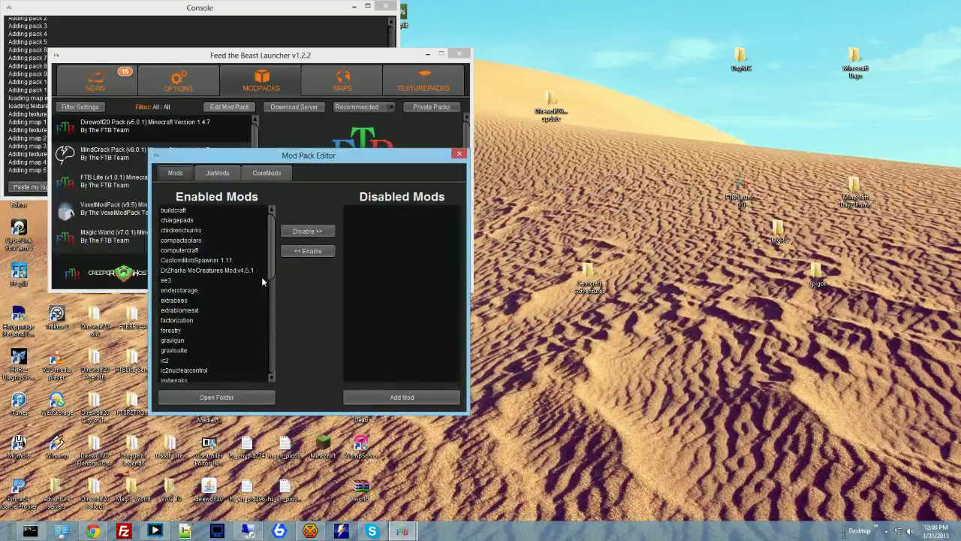
Start adding a mod to the Direwolf20 Pack and browse to the MOds folder inside Documents
left_click(398, 396)
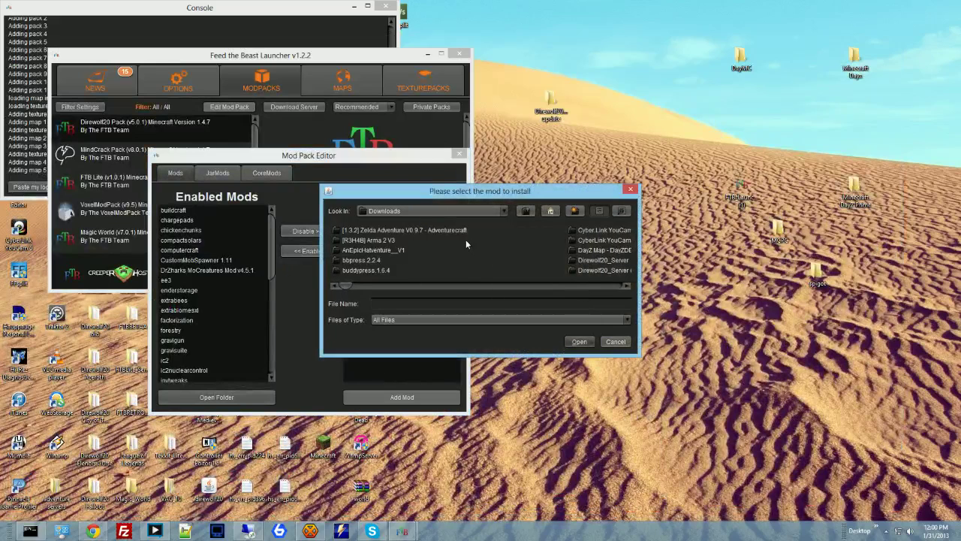
scroll(465, 239, "down", 3)
scroll(463, 239, "down", 2)
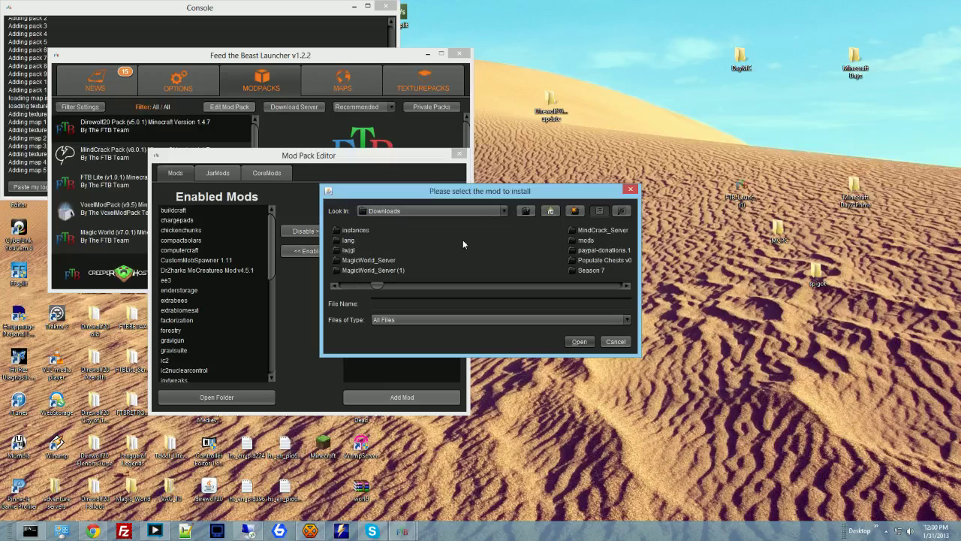
left_click(526, 210)
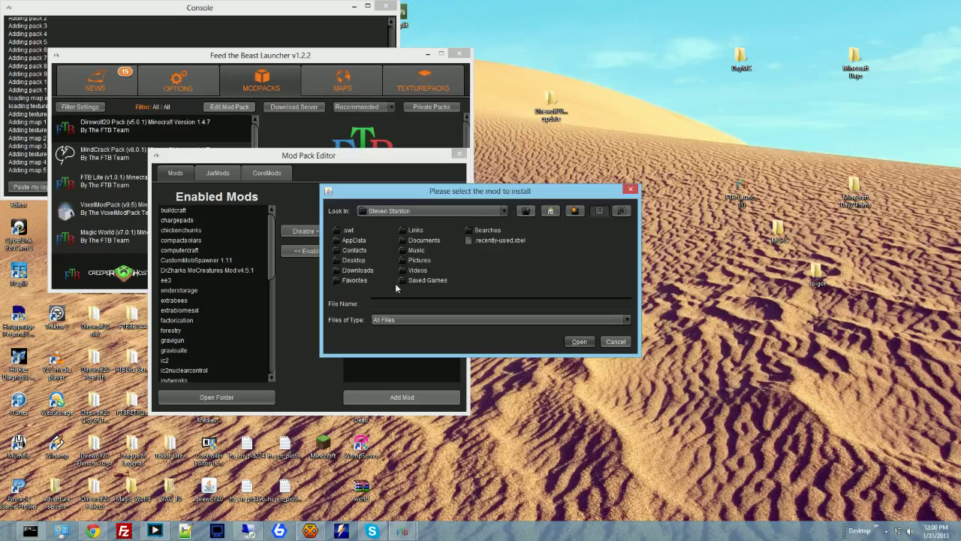
double_click(422, 240)
scroll(430, 268, "down", 3)
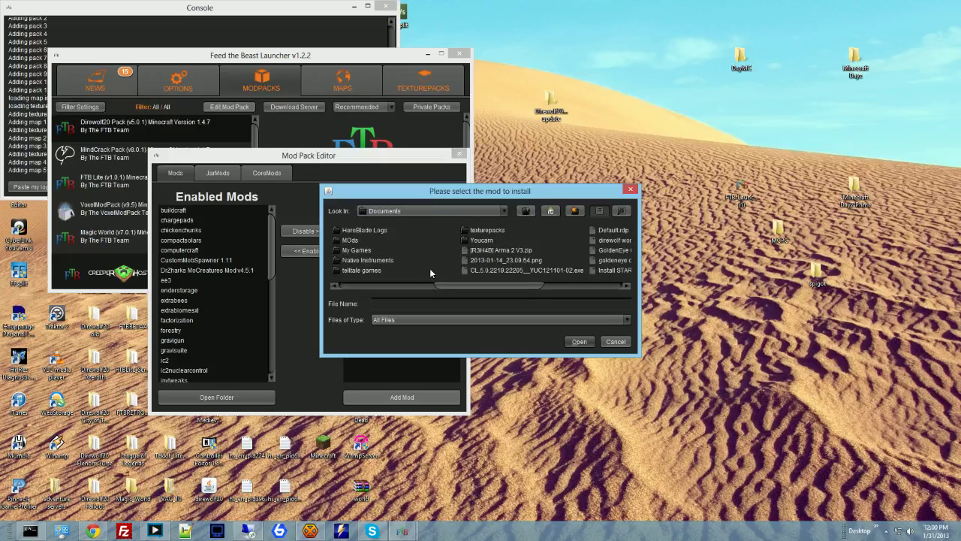
double_click(350, 239)
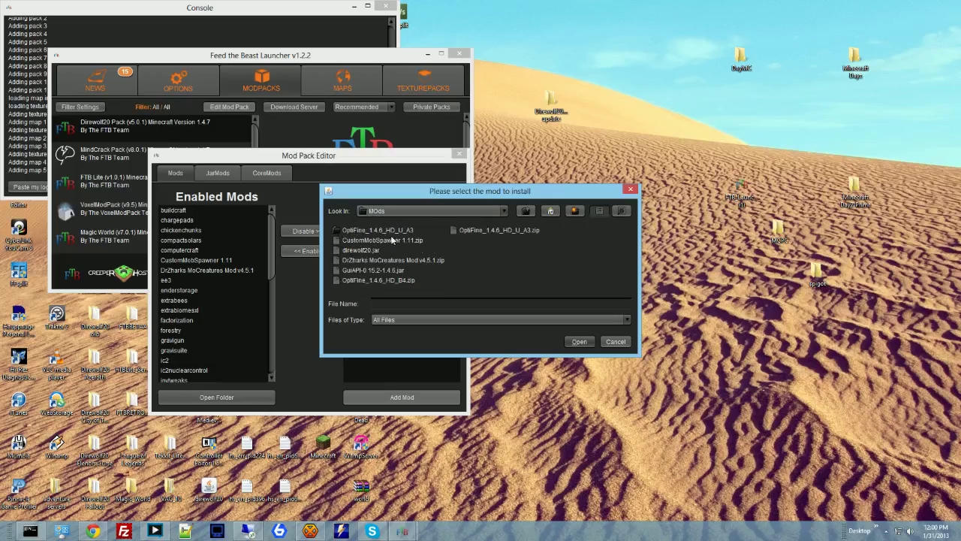
Select DrZharks MoCreatures Mod v4.5.1.zip and CustomMobSpawner 1.11.zip in turn, and cancel the mod selection
left_click(404, 260)
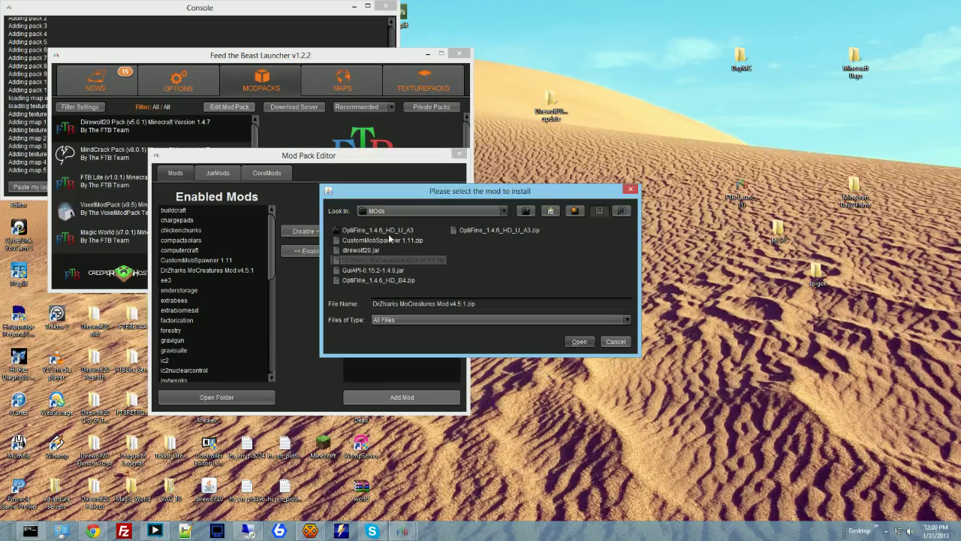
left_click(390, 241)
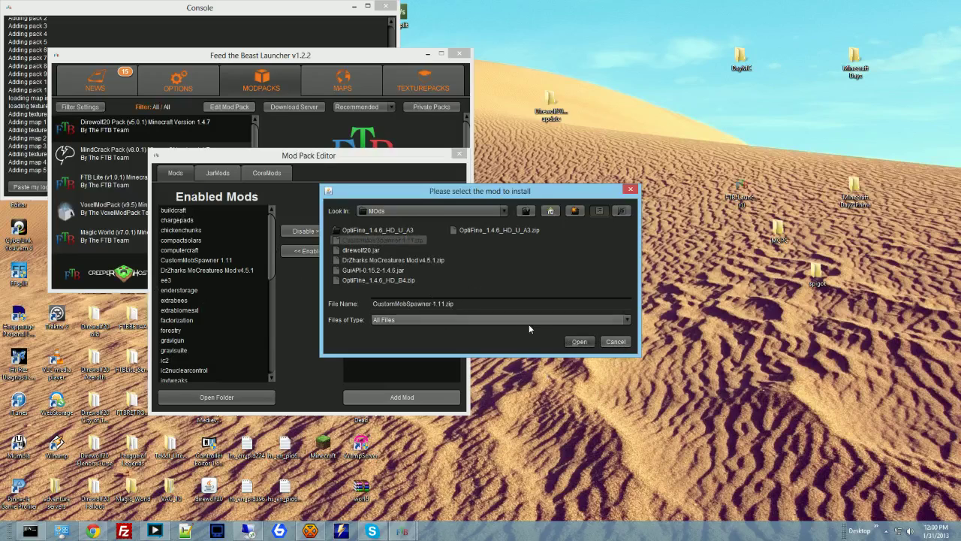
left_click(615, 341)
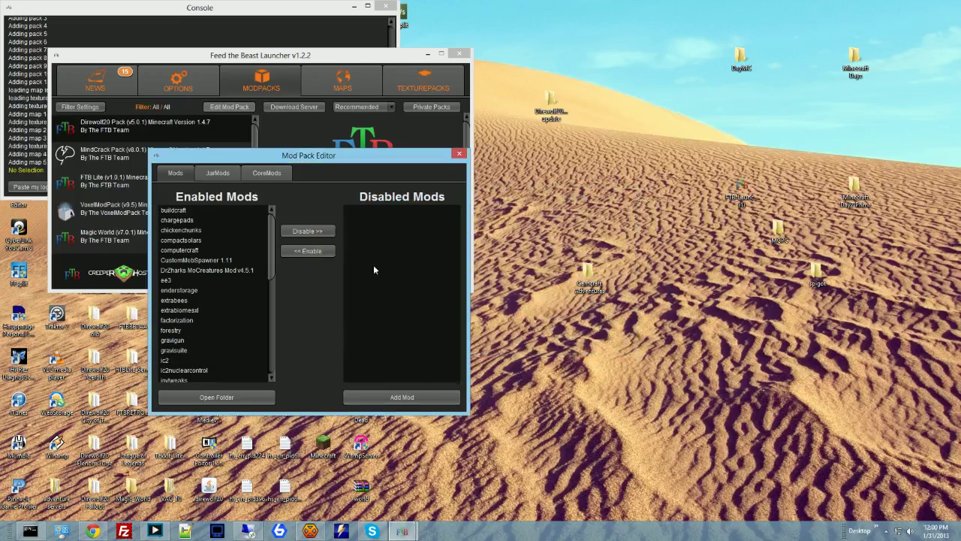
Disable GuiAPI-0.15.2-1.4.6 among the pack's JarMods and enable it again
left_click(218, 173)
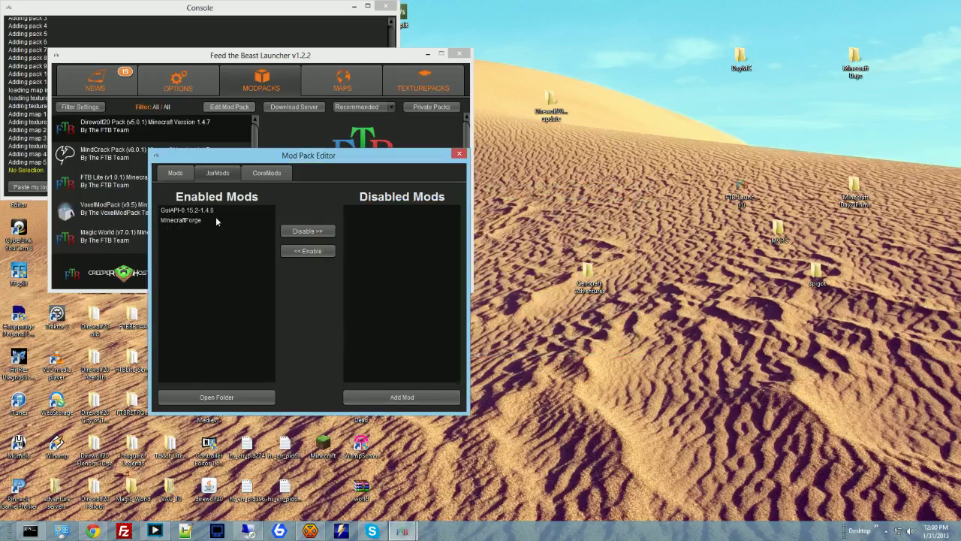
left_click(171, 212)
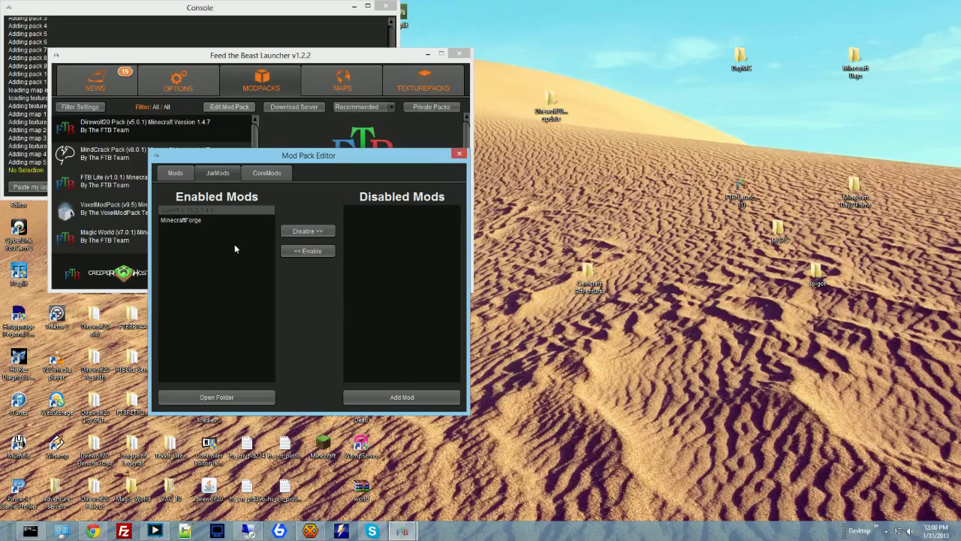
left_click(314, 231)
left_click(384, 210)
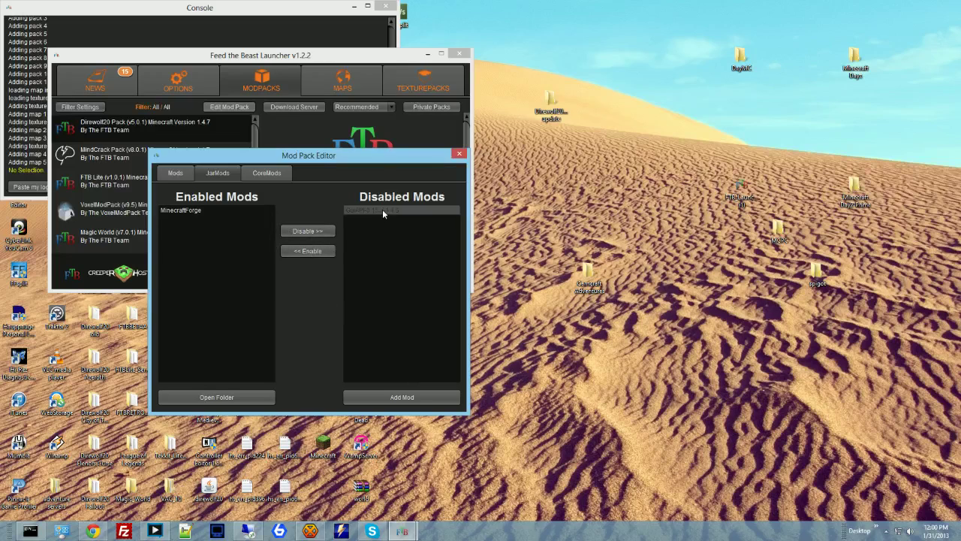
left_click(308, 251)
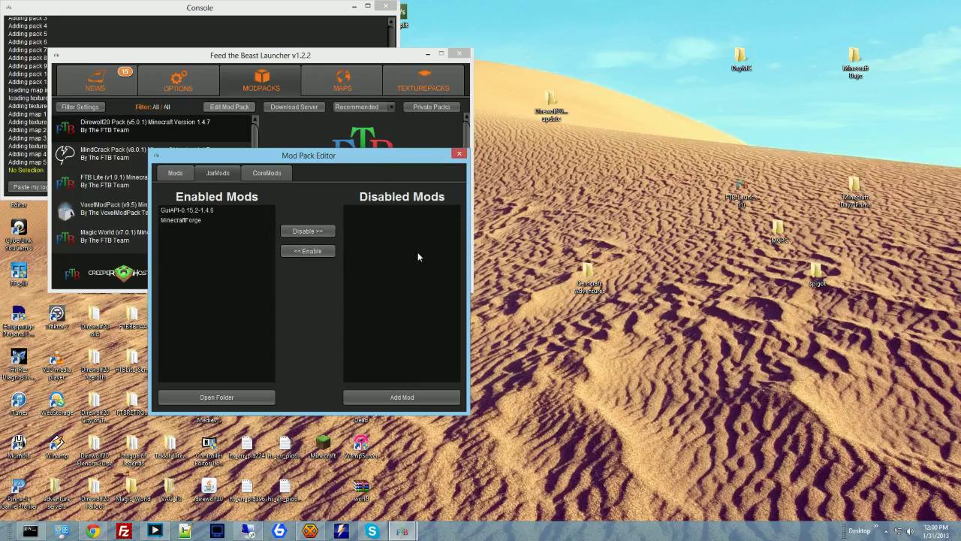
Review the pack's enabled Mods and JarMods for the Mo' Creatures files, and close the Mod Pack Editor
left_click(173, 175)
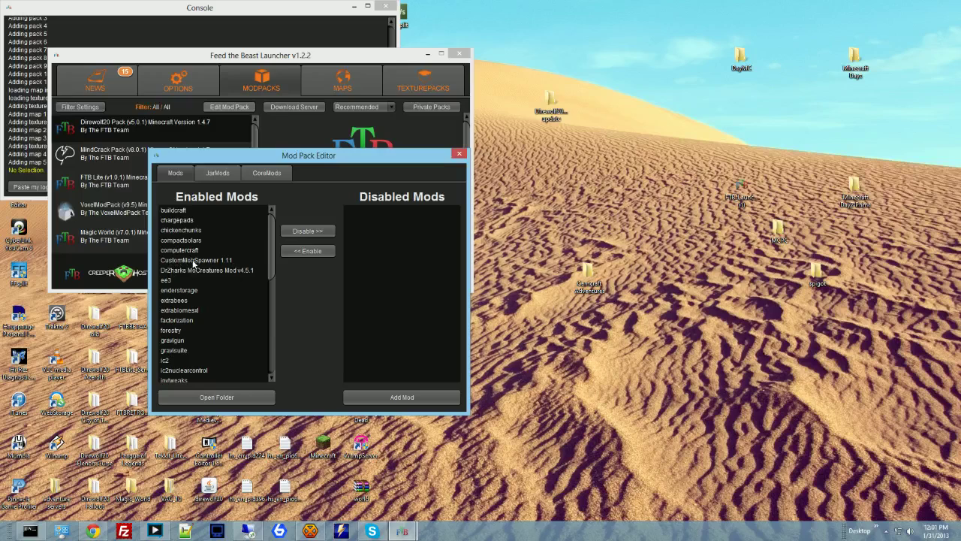
left_click(219, 174)
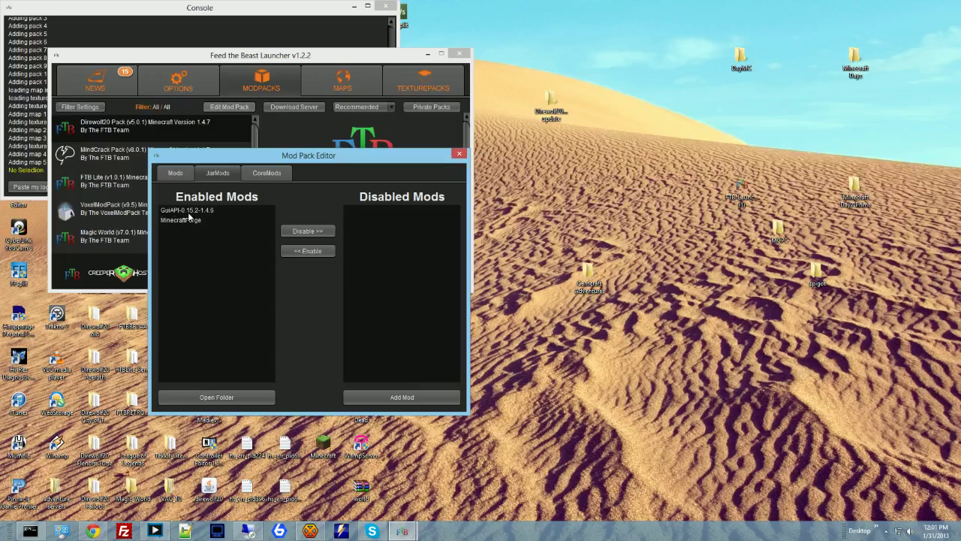
left_click(174, 174)
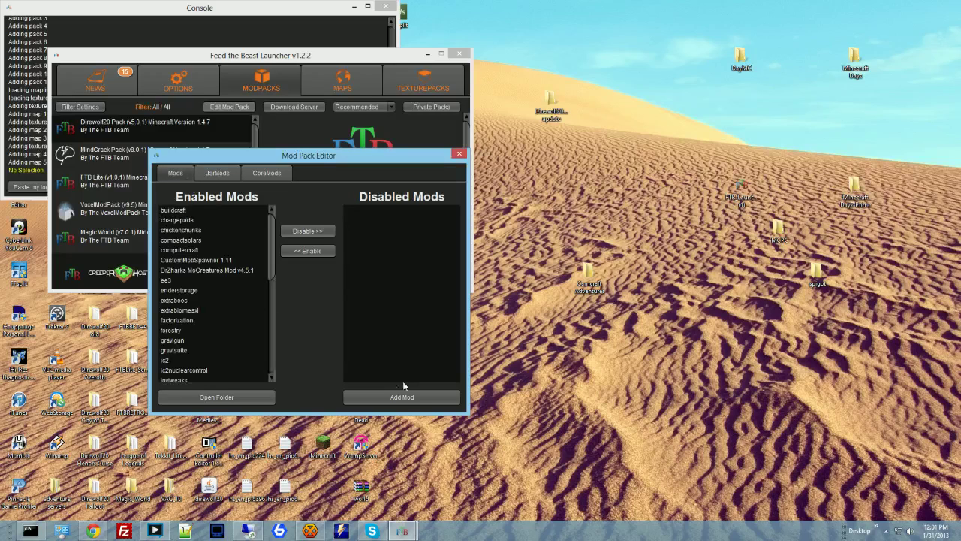
left_click(458, 154)
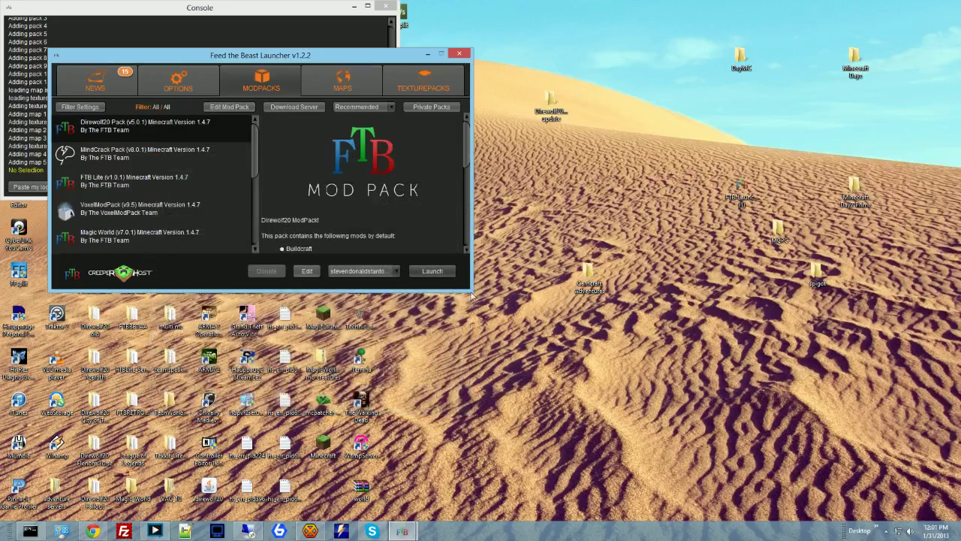
Launch the Direwolf20 Pack and join the camcraft.tv:25563 multiplayer server
left_click(430, 274)
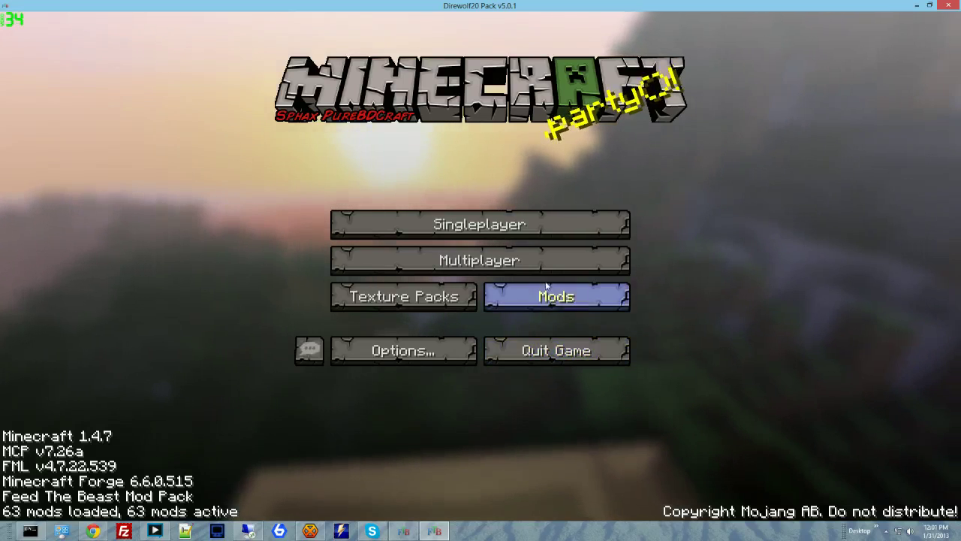
left_click(473, 261)
left_click(468, 201)
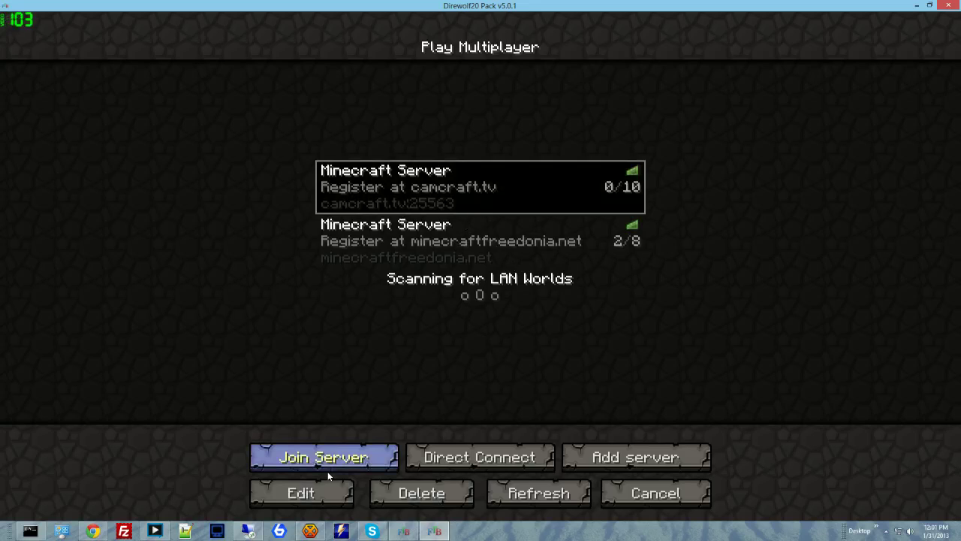
key("Return")
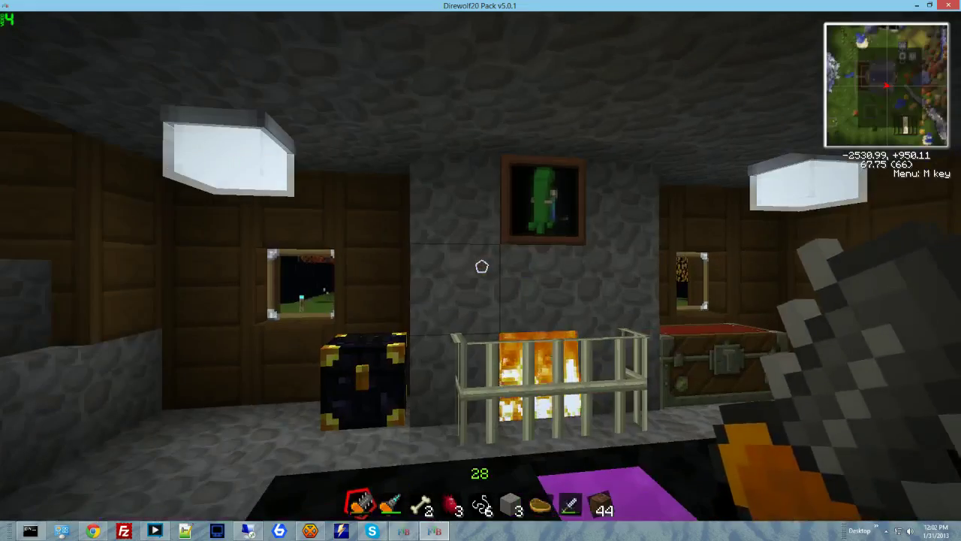
Leave the house through the double doors and walk around the nearby trees and buildings to look for Mo' Creatures mobs
key("w")
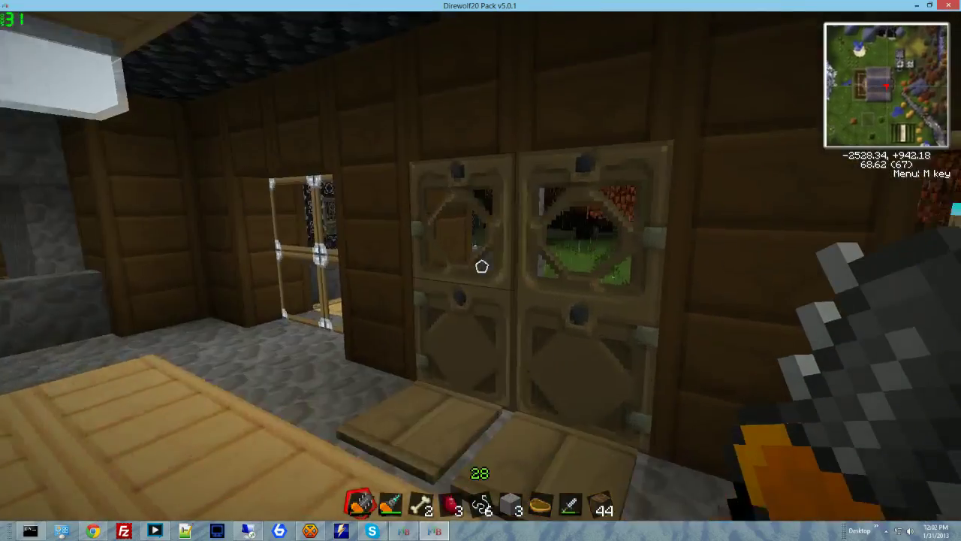
right_click(481, 267)
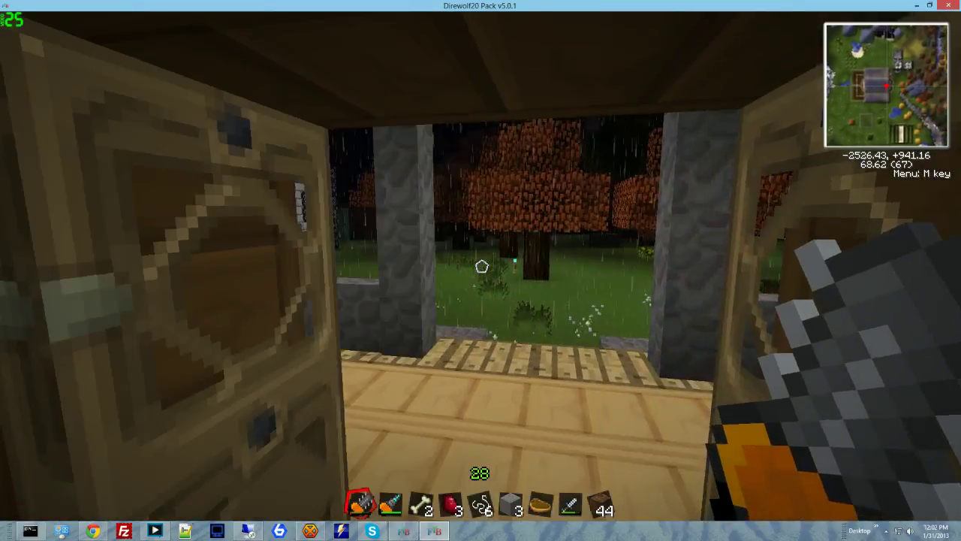
key("w")
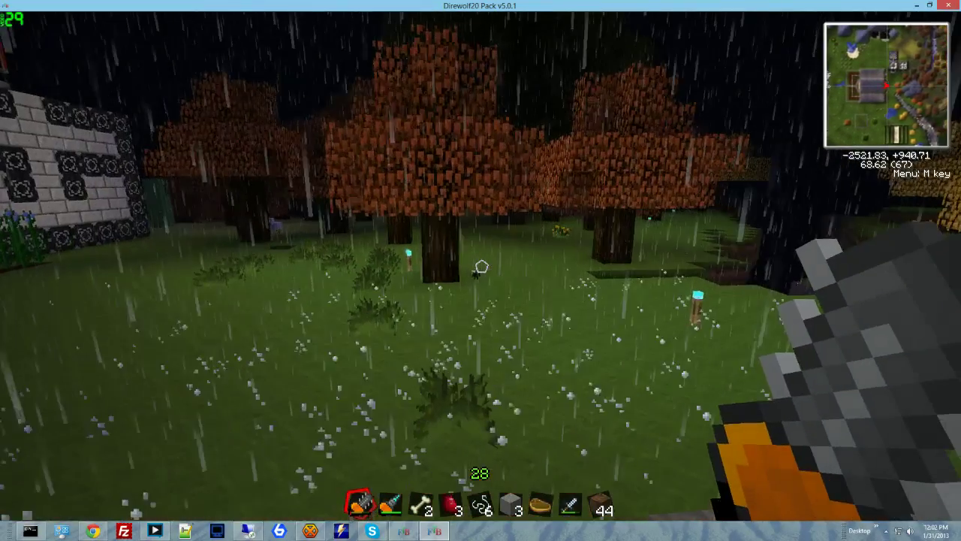
key("w")
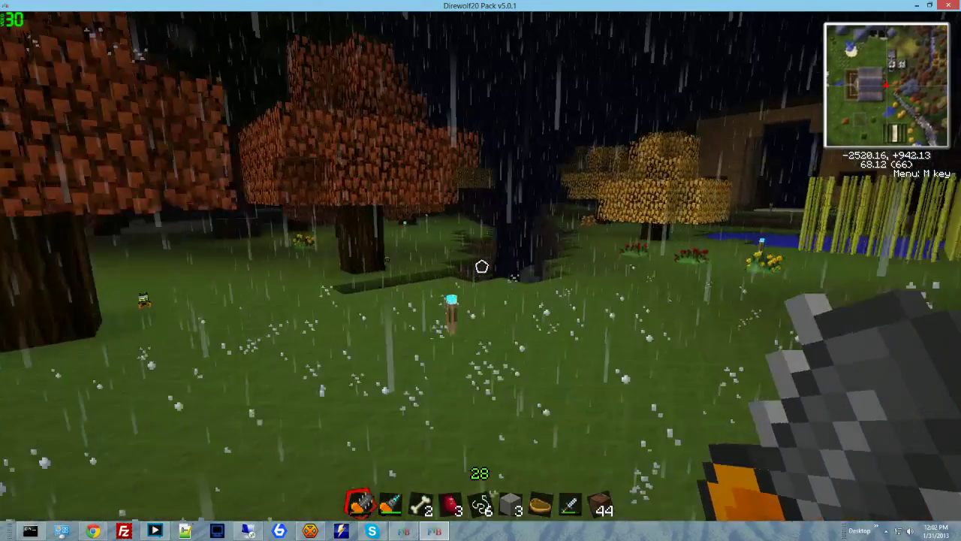
key("w")
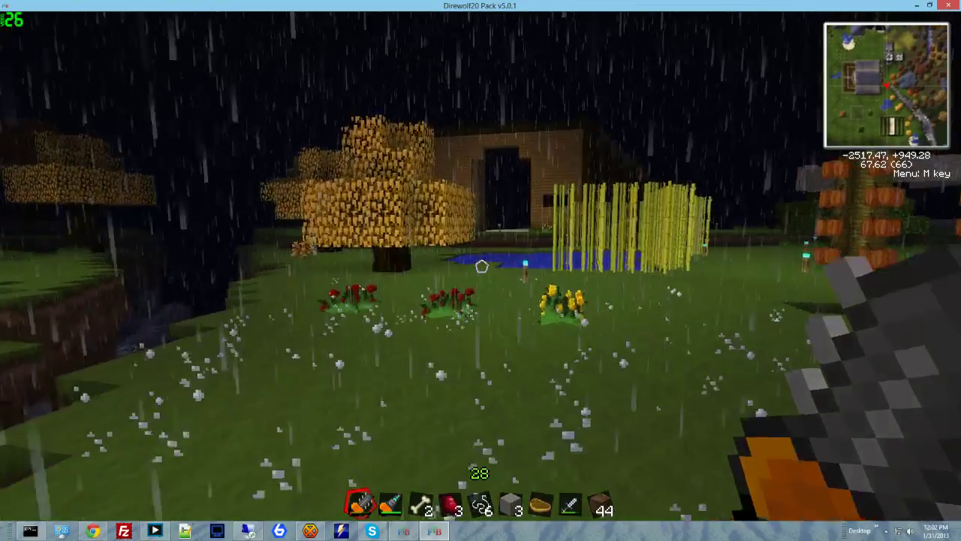
key("w")
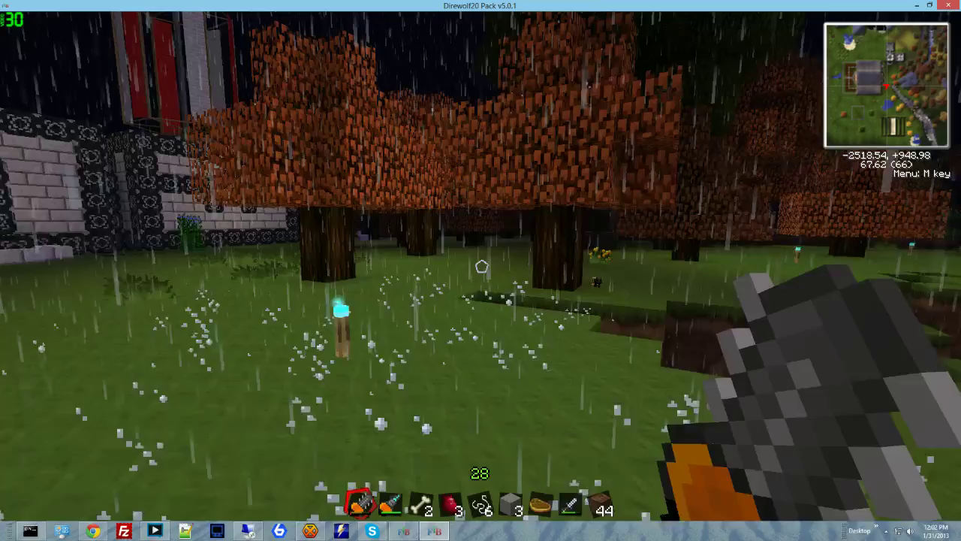
key("w")
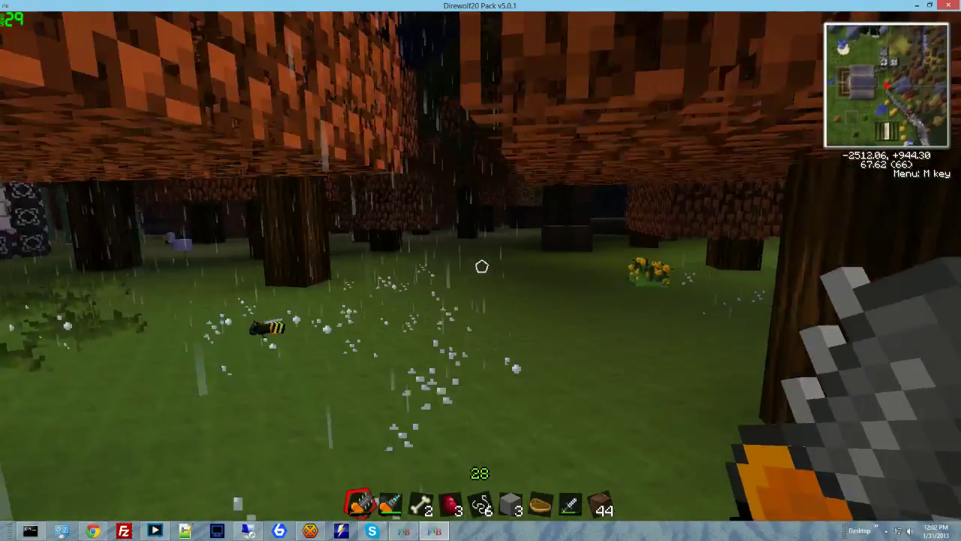
key("w")
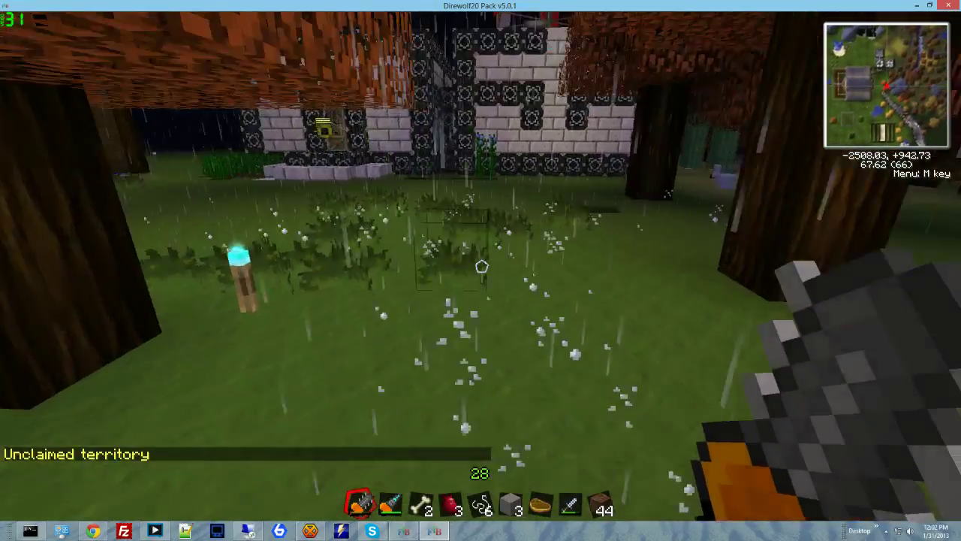
key("w")
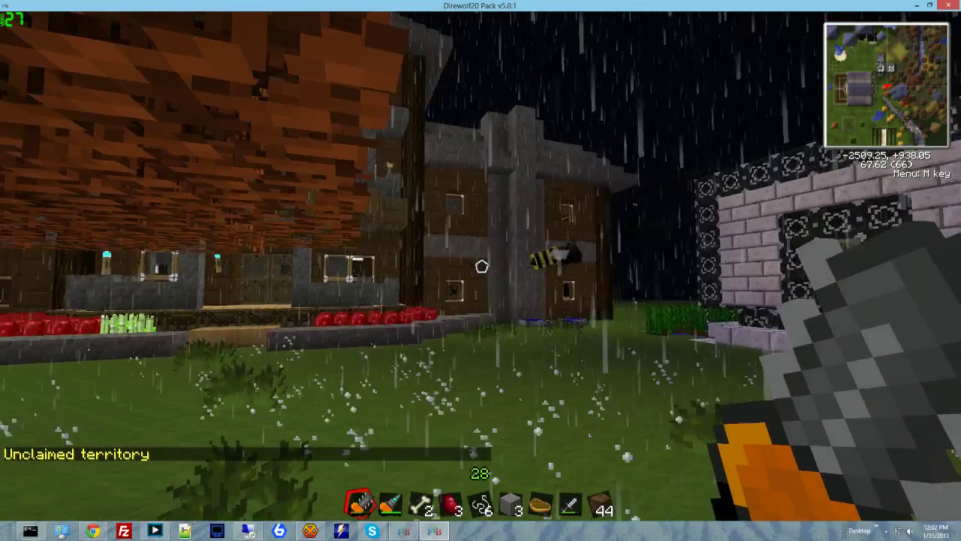
key("w")
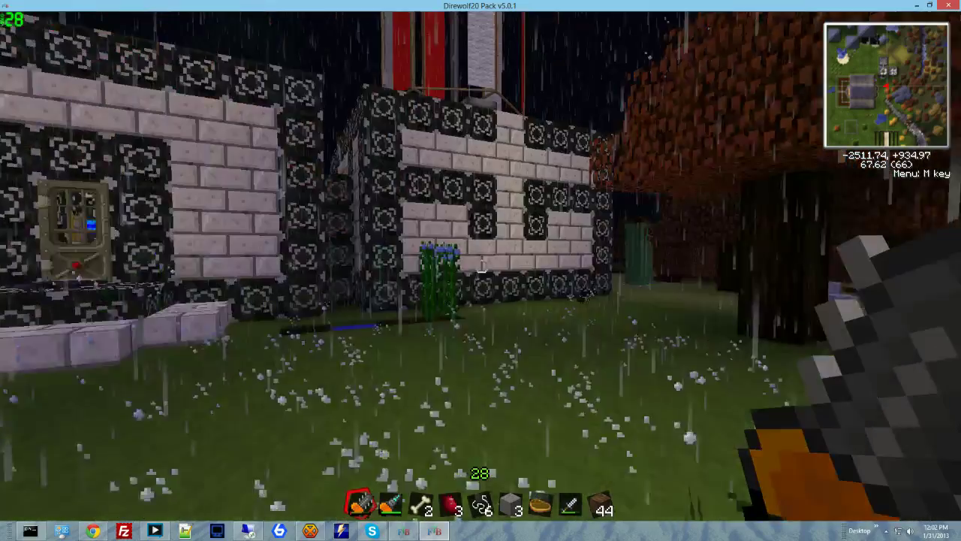
Walk past the white brick building and through the autumn trees and cacti to search for Mo' Creatures mobs
key("w")
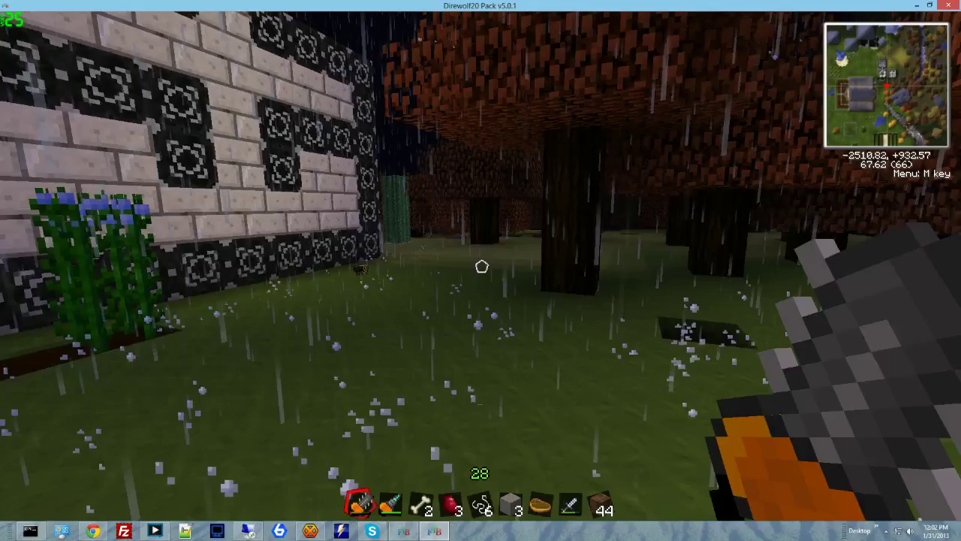
key("w")
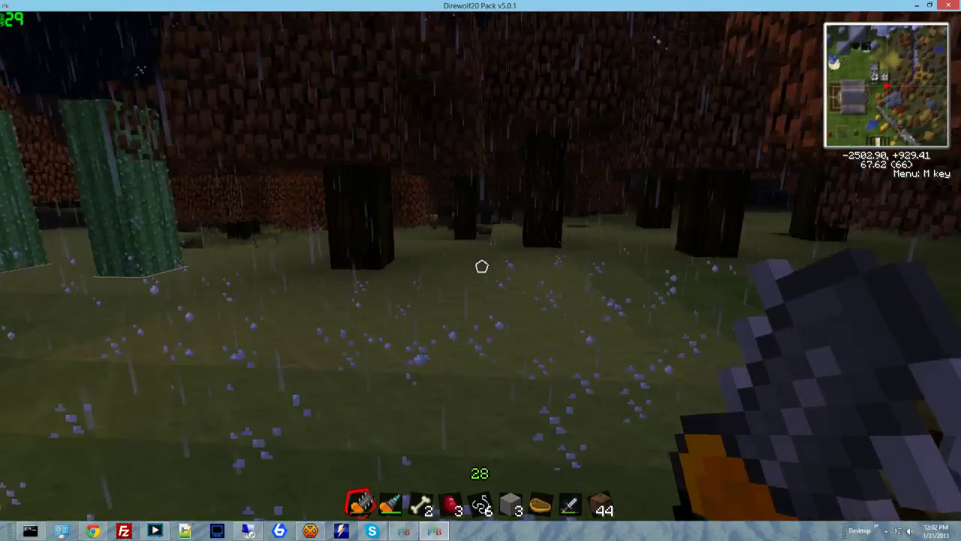
key("w")
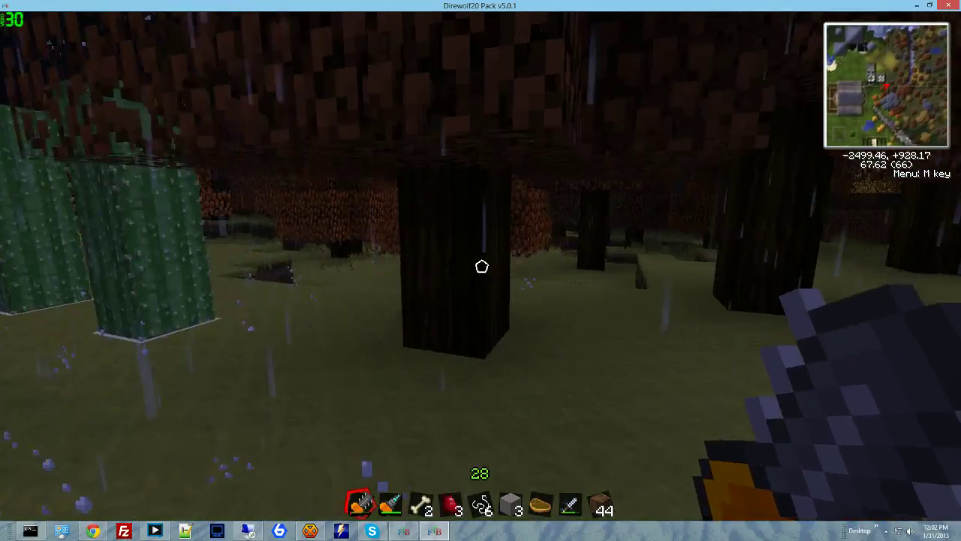
key("w")
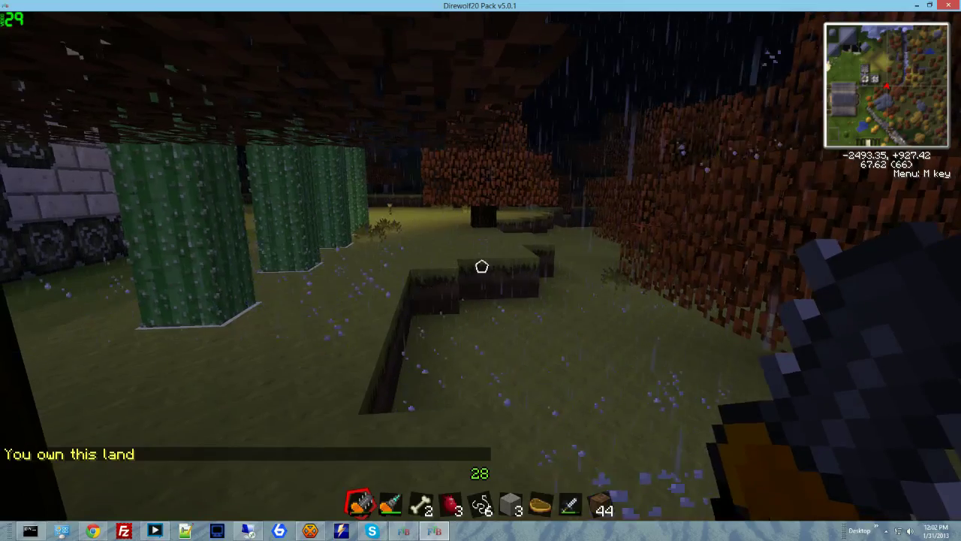
key("w")
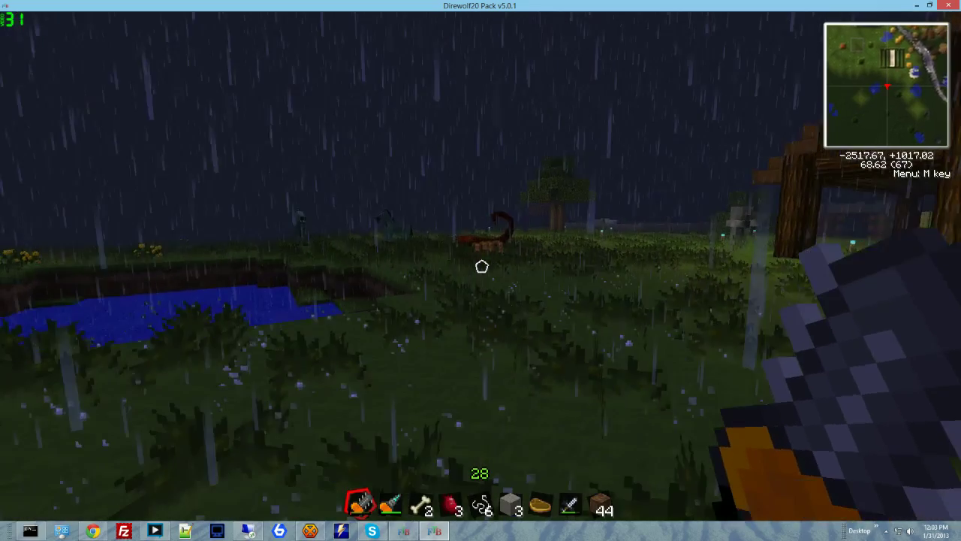
Walk from the grassy field along the sand path inside the open timber-frame building, observing the scorpions and rat nearby
key("w")
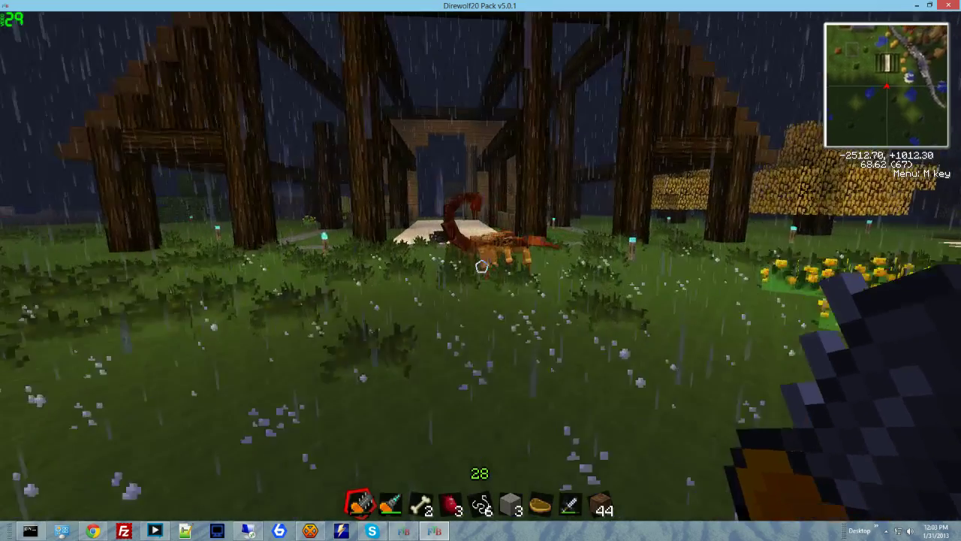
key("w")
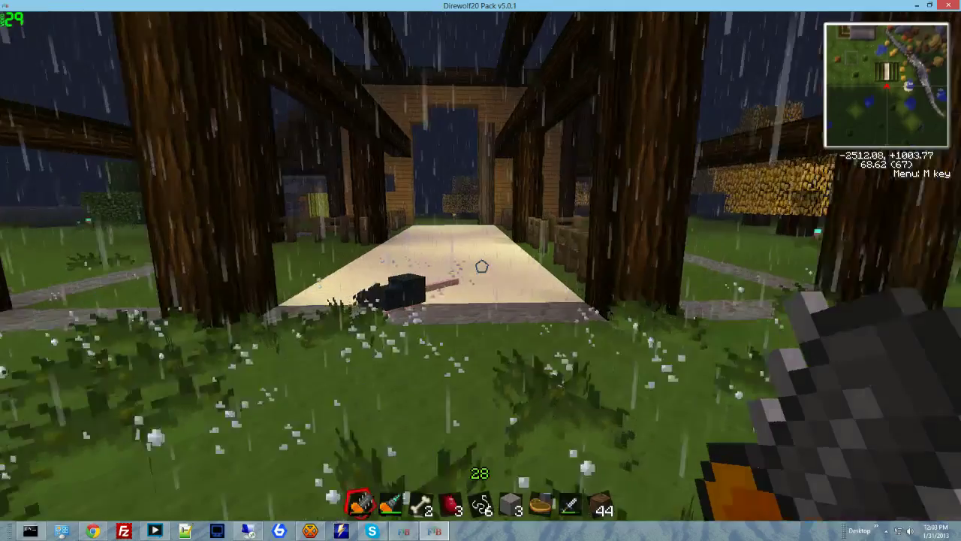
key("w")
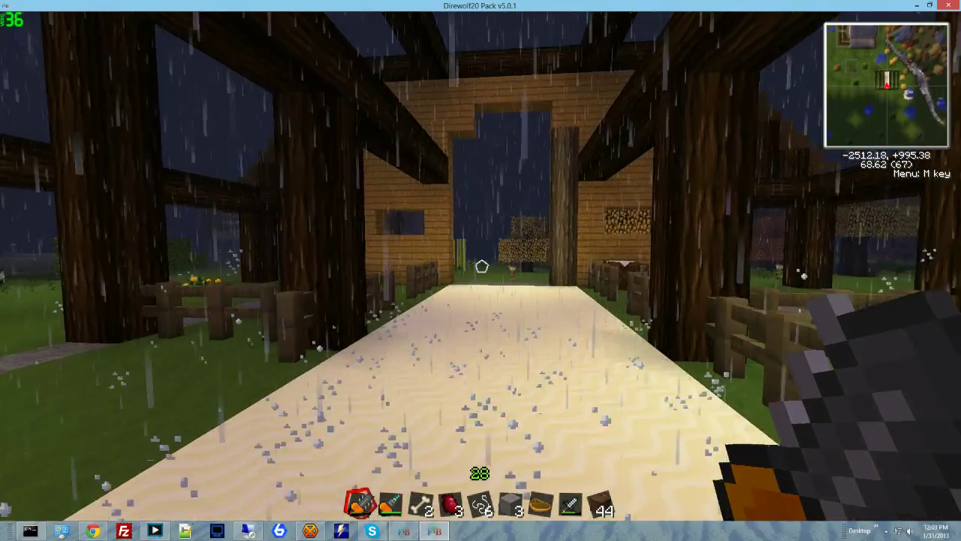
key("w")
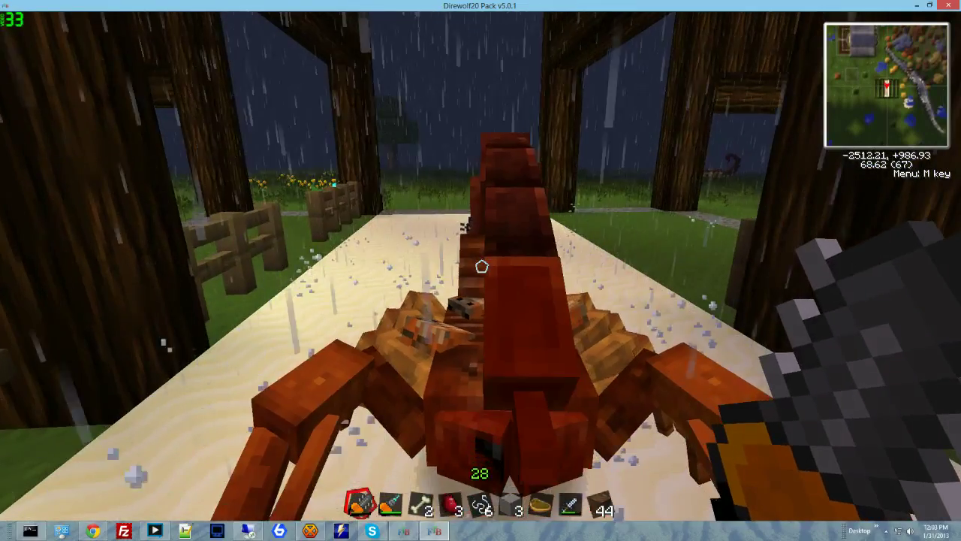
key("w")
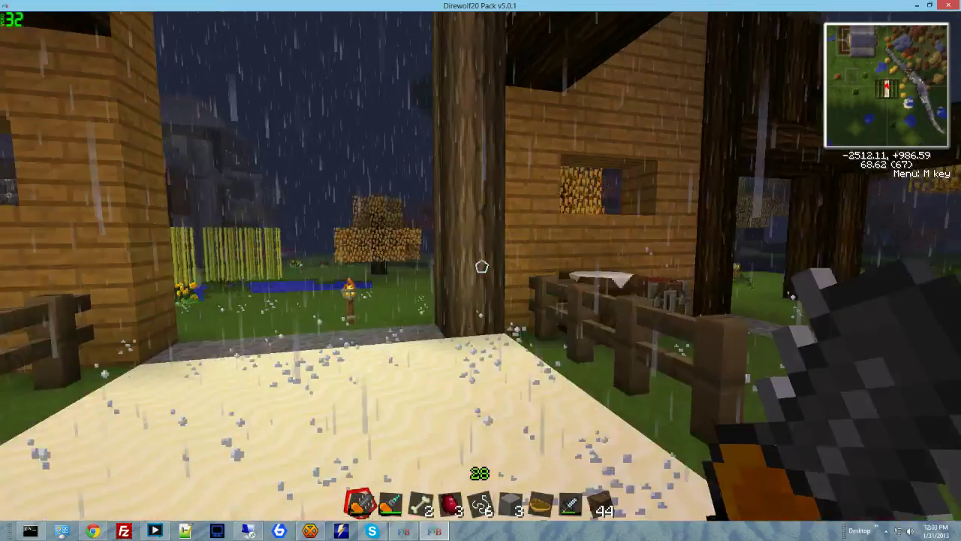
Return past the sugar cane pond to the house and go inside through the double doors
key("w")
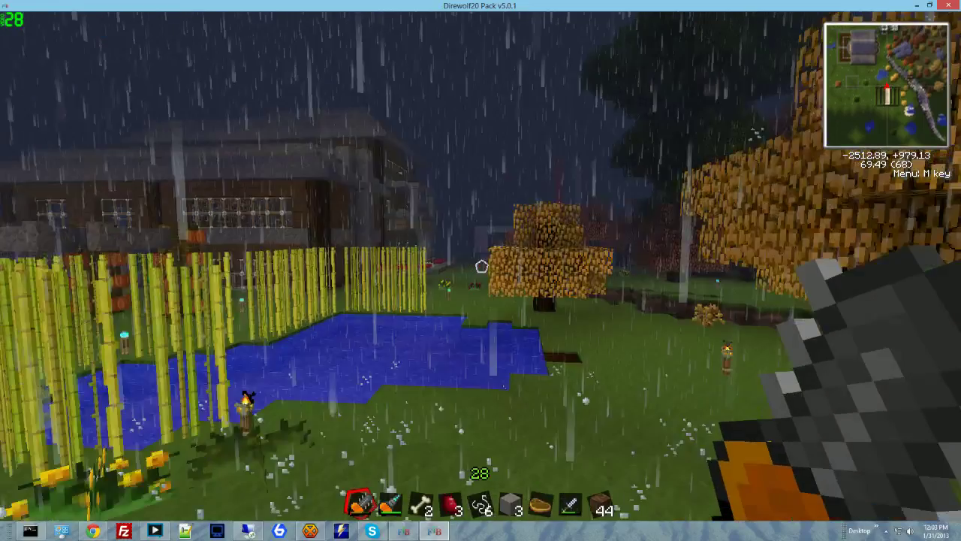
key("w")
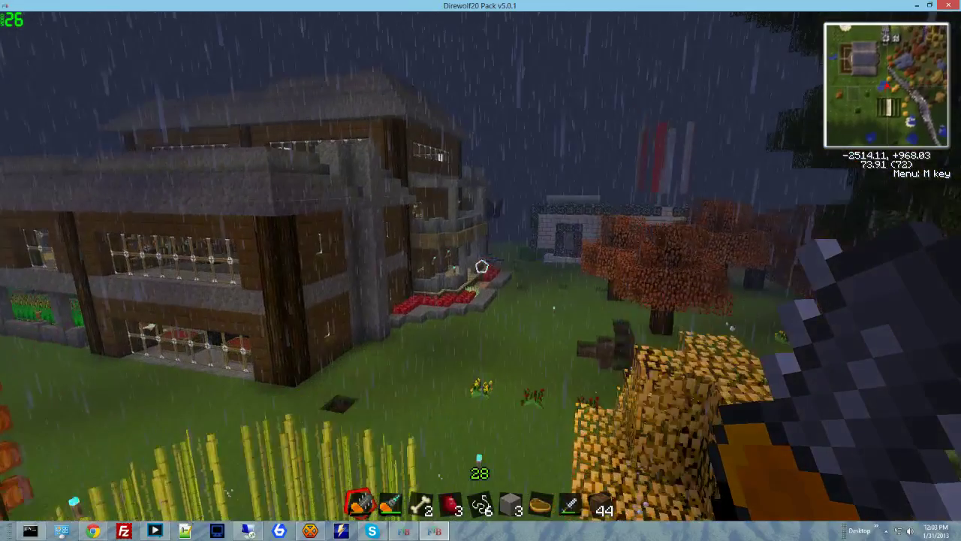
key("w")
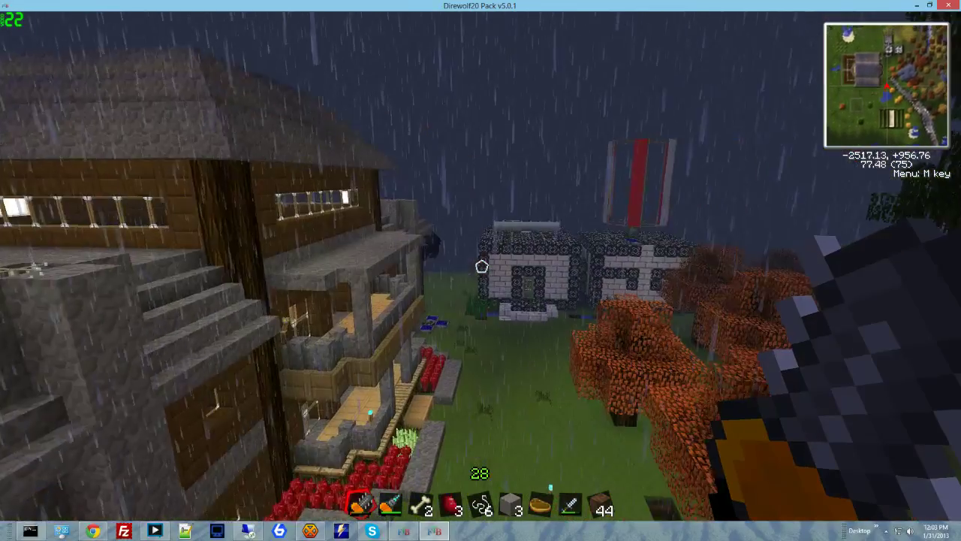
key("w")
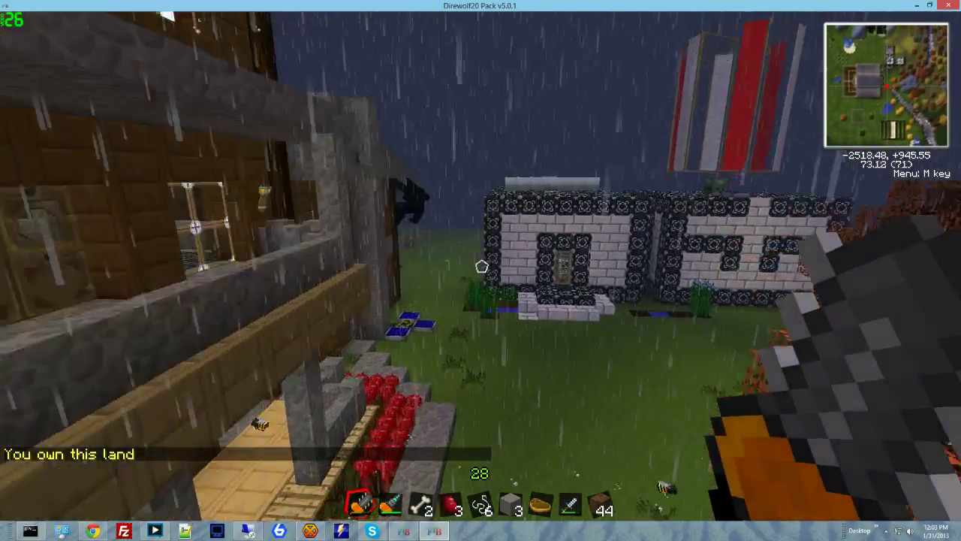
key("w")
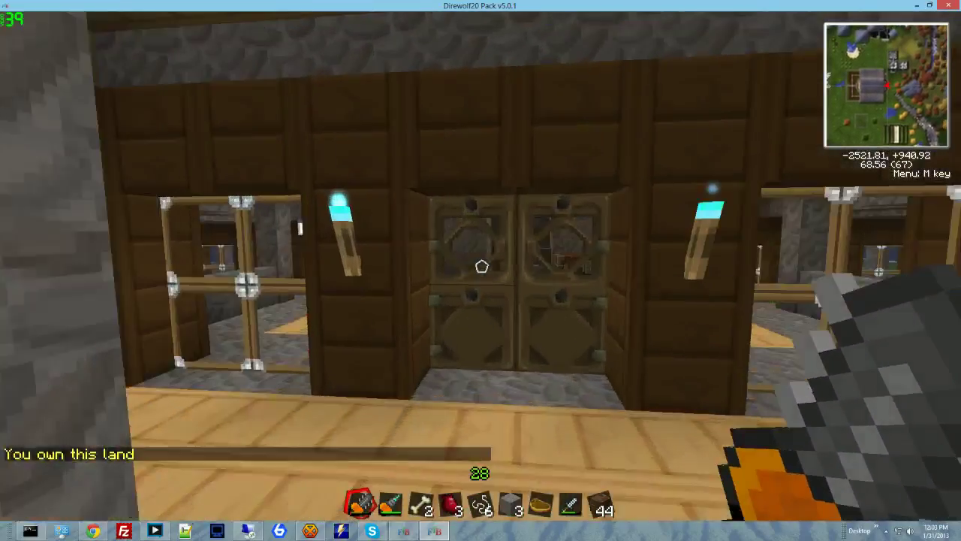
key("w")
right_click(481, 267)
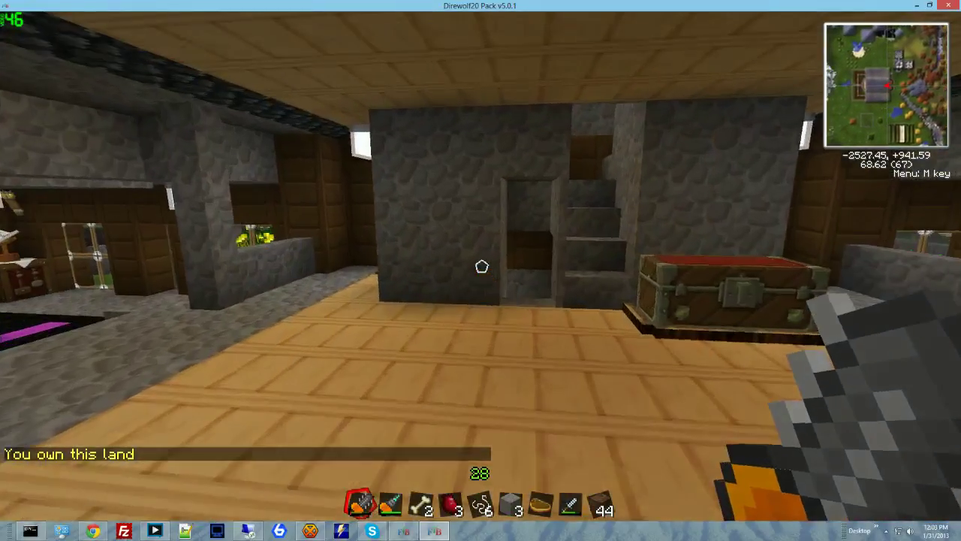
key("w")
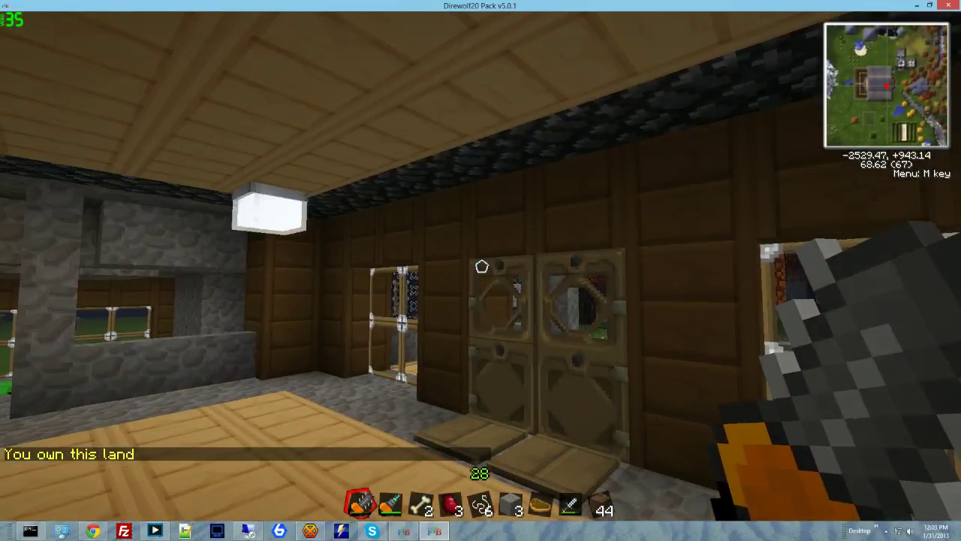